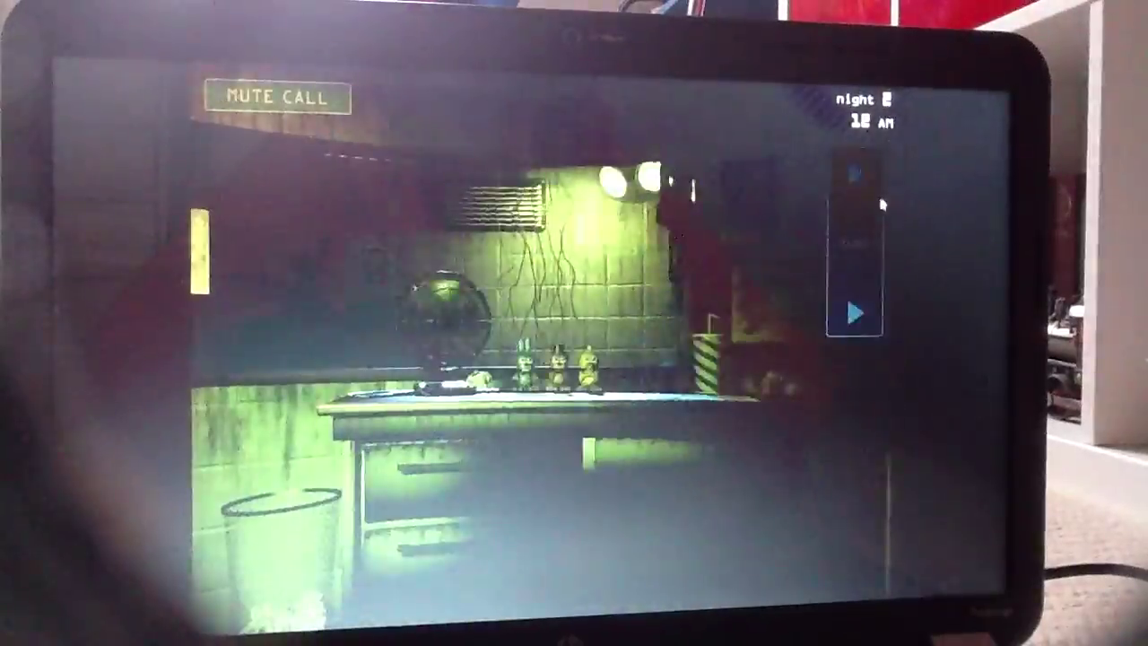
Check a different camera feed, then lower the monitor to watch the office.
left_click(852, 305)
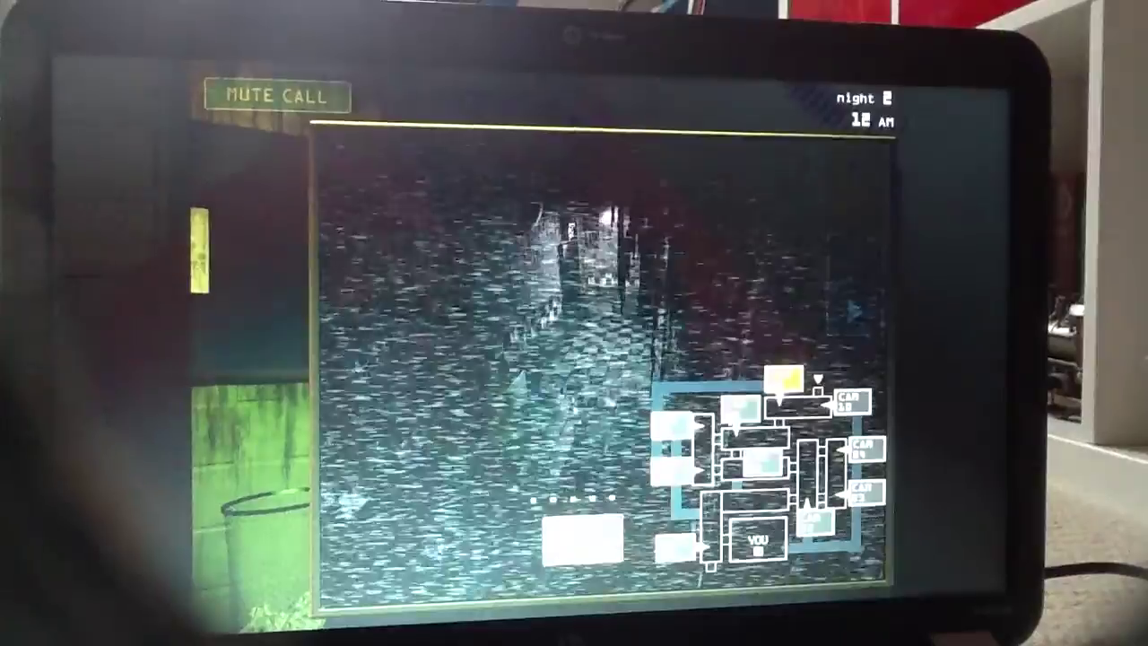
left_click(743, 405)
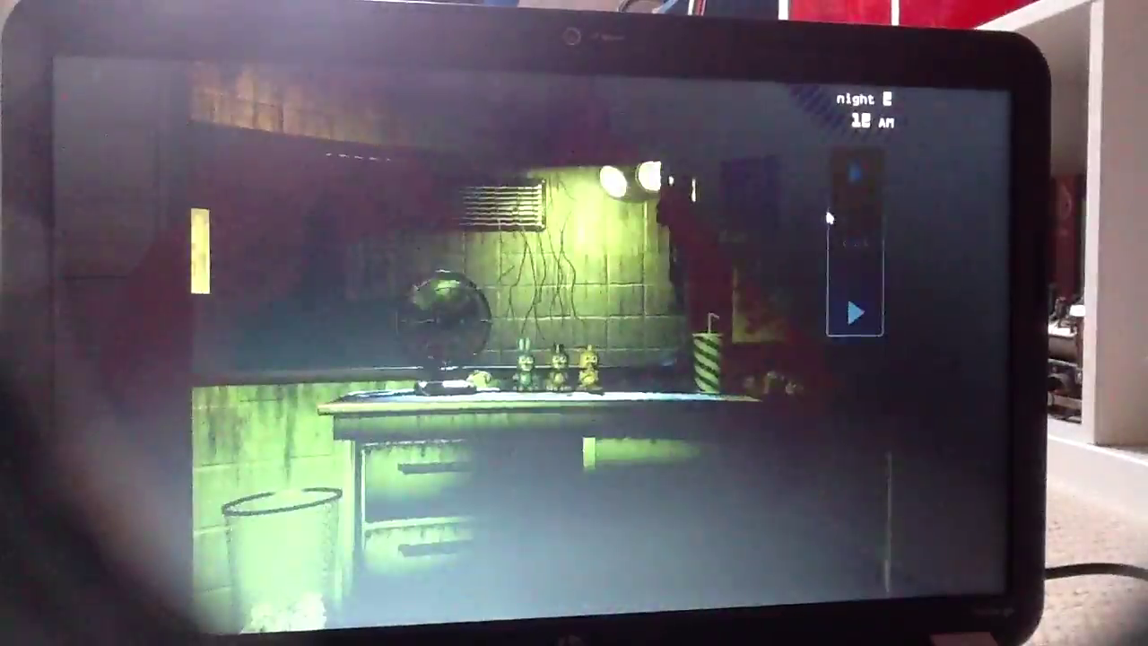
left_click(833, 305)
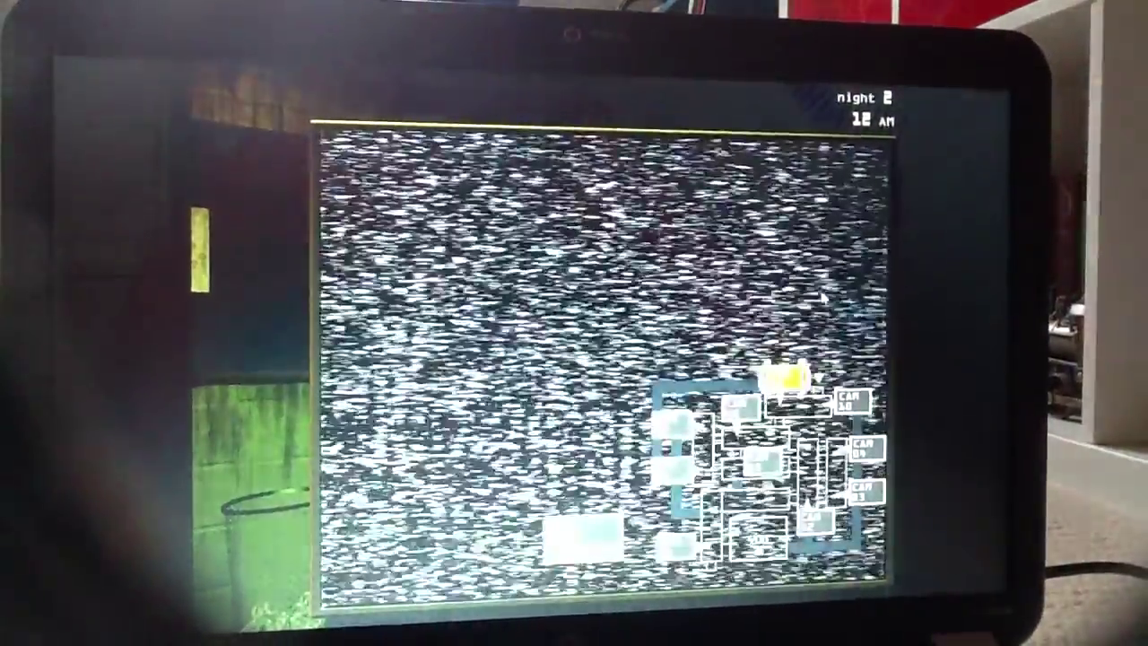
left_click(824, 298)
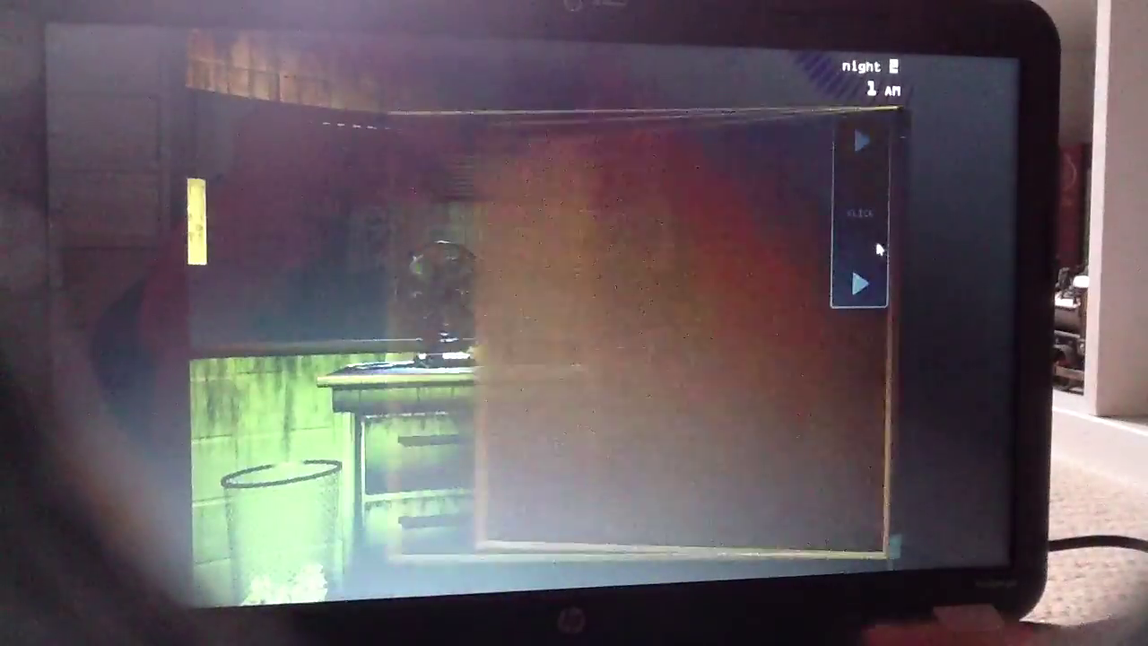
Switch to another camera feed and dismiss the system restart menu twice.
left_click(874, 260)
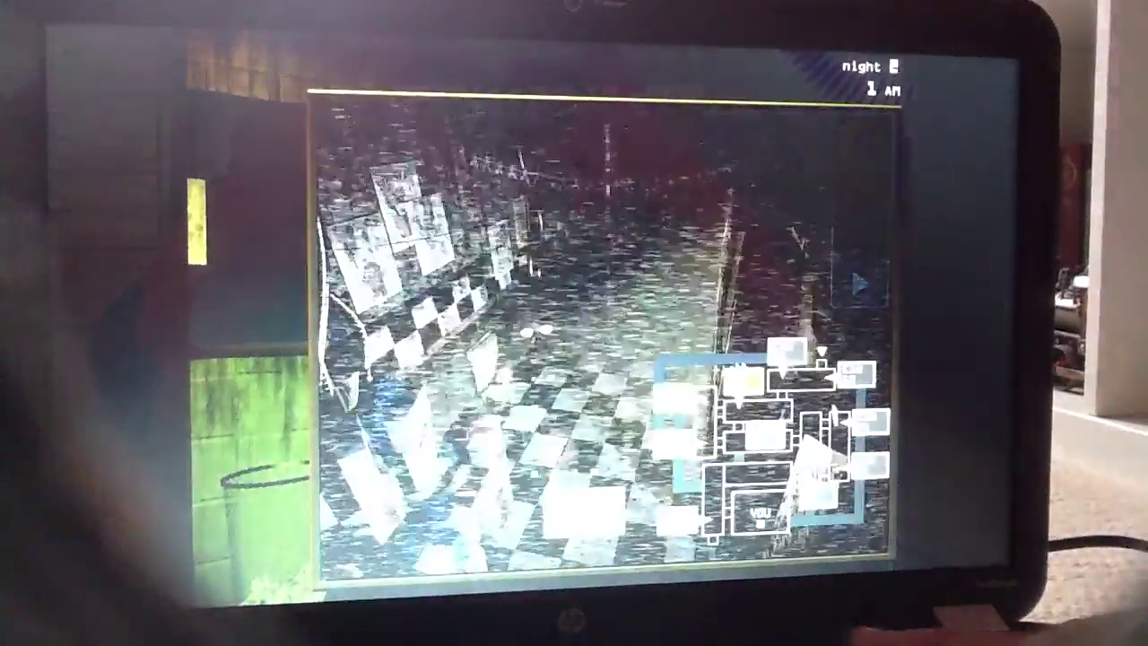
left_click(787, 352)
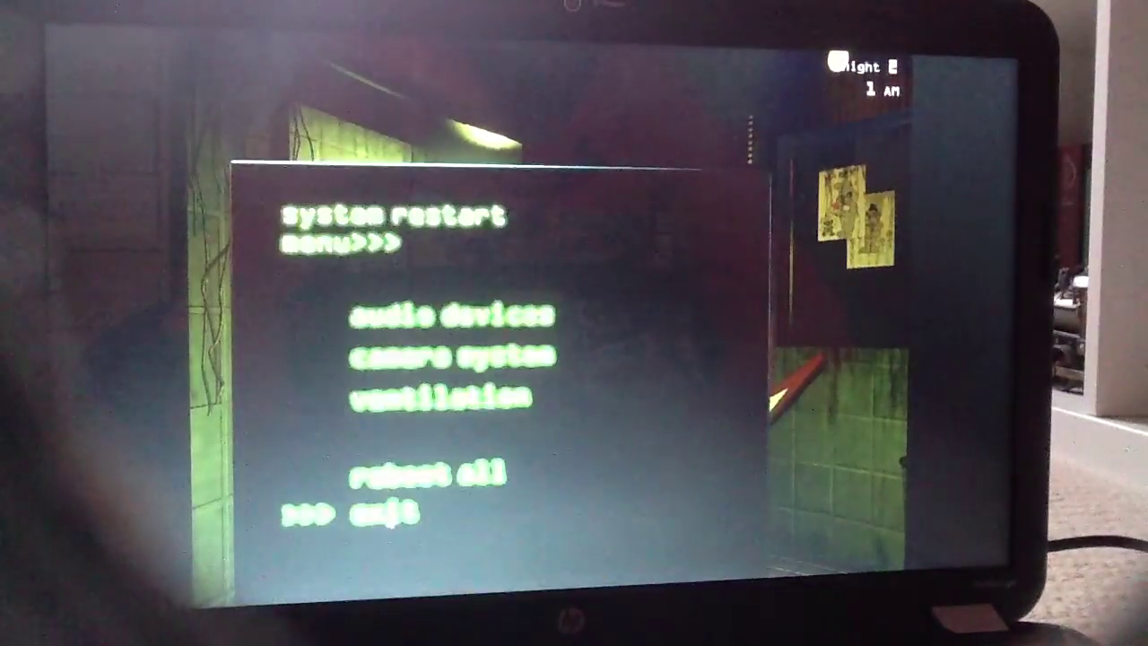
left_click(395, 520)
left_click(858, 274)
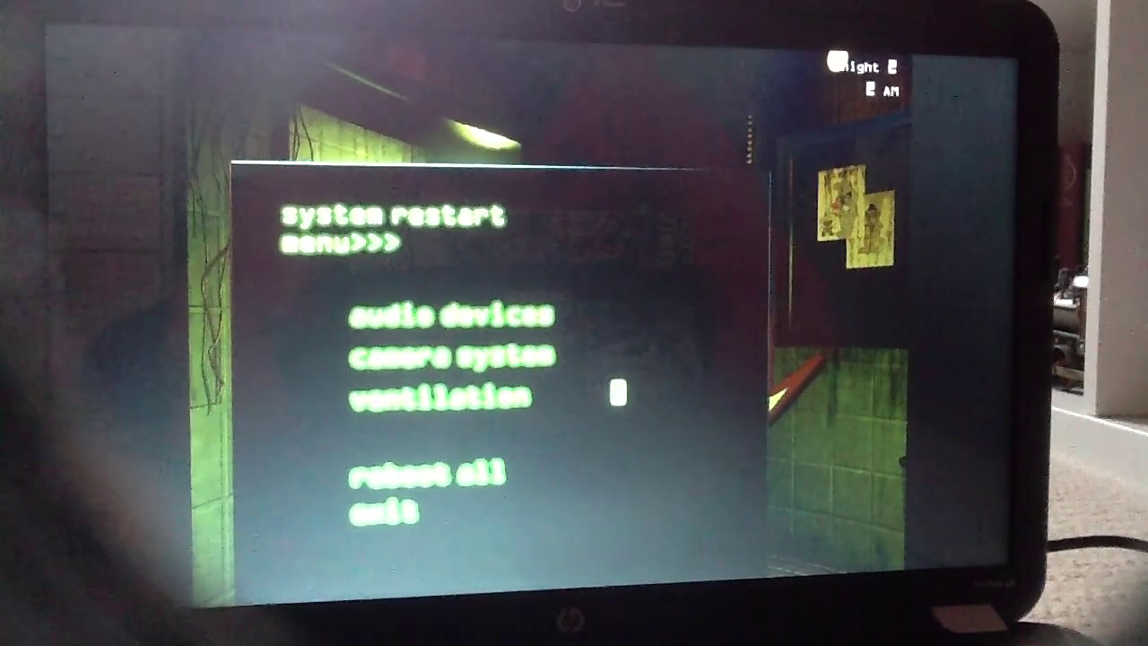
left_click(386, 513)
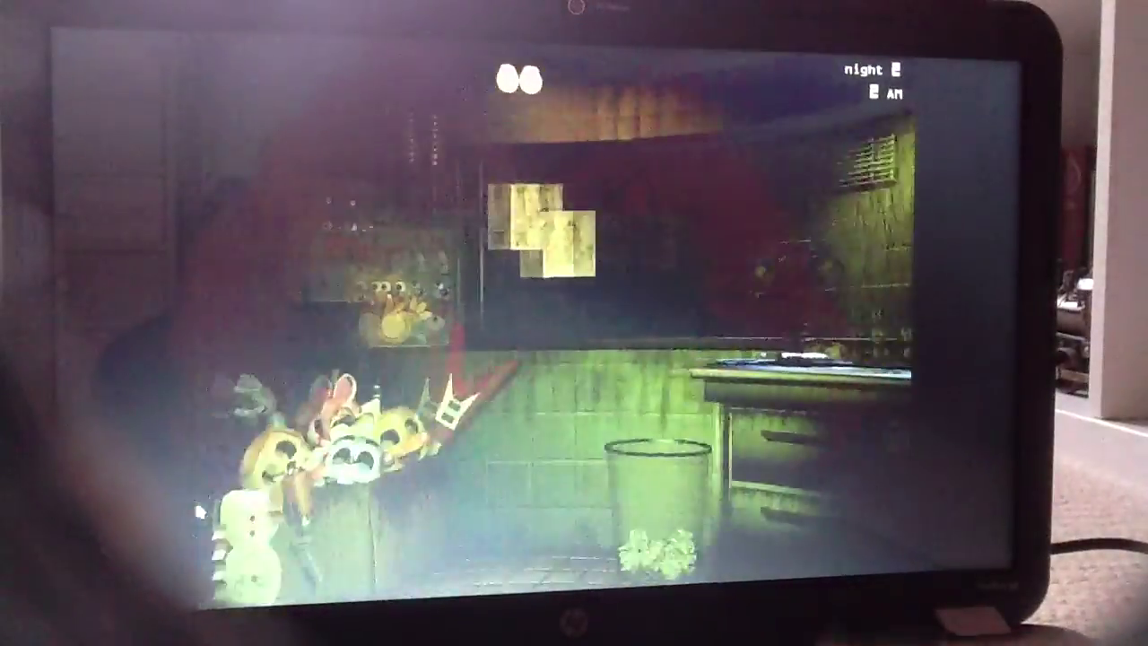
left_click(859, 287)
Alternate between office checks, camera views and the system restart menu.
left_click(269, 503)
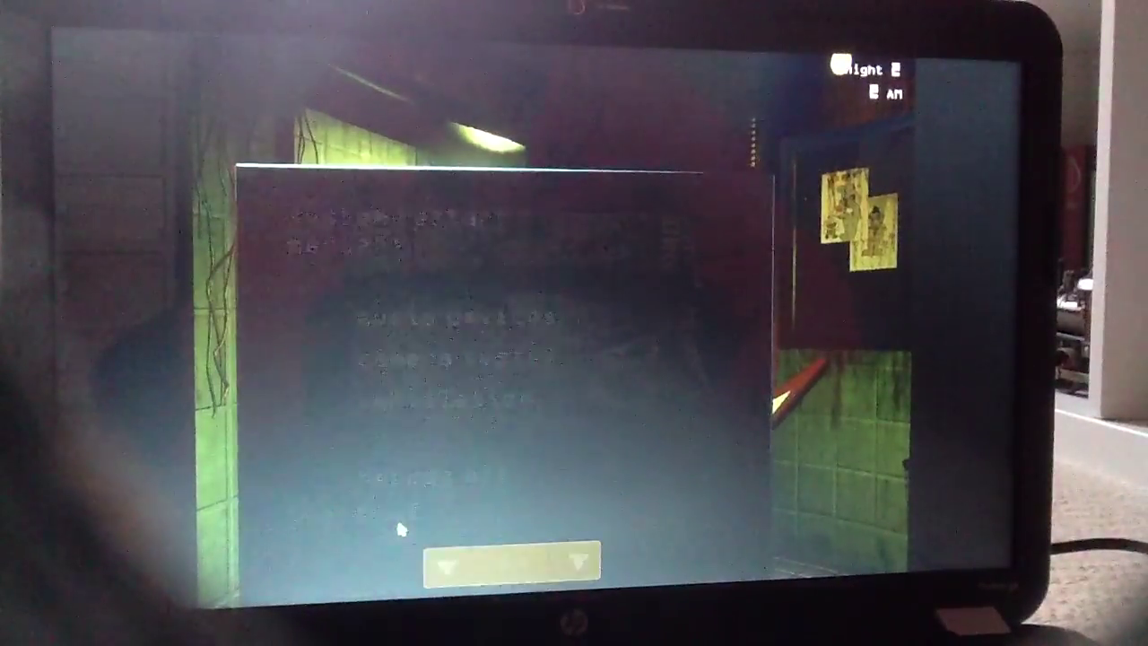
left_click(401, 529)
left_click(838, 224)
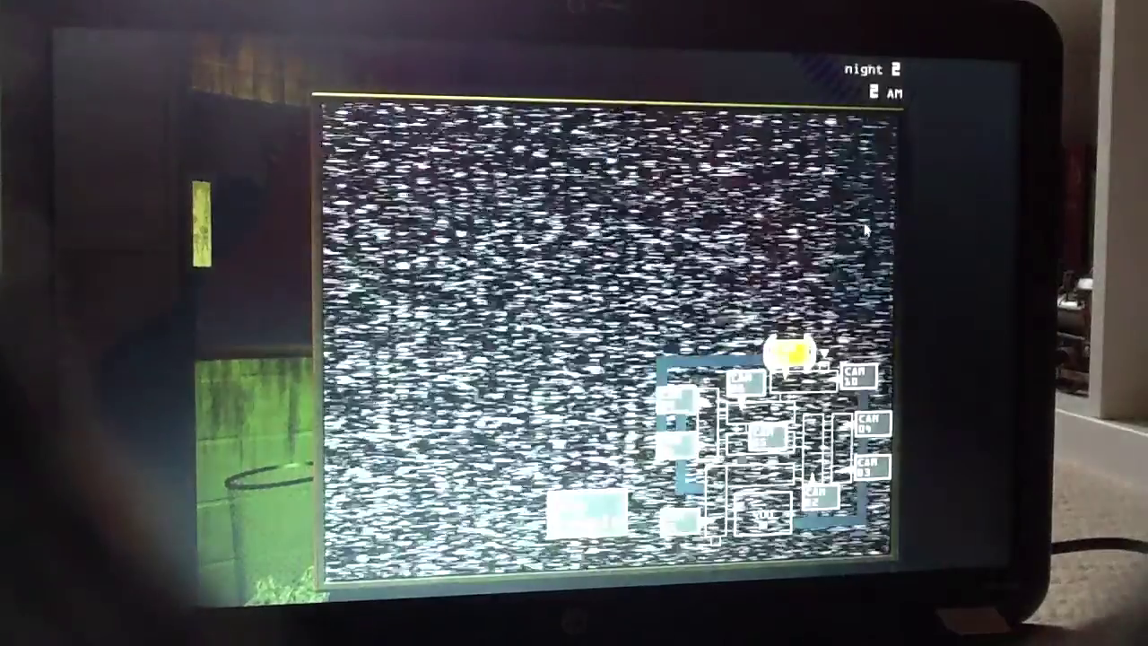
left_click(865, 231)
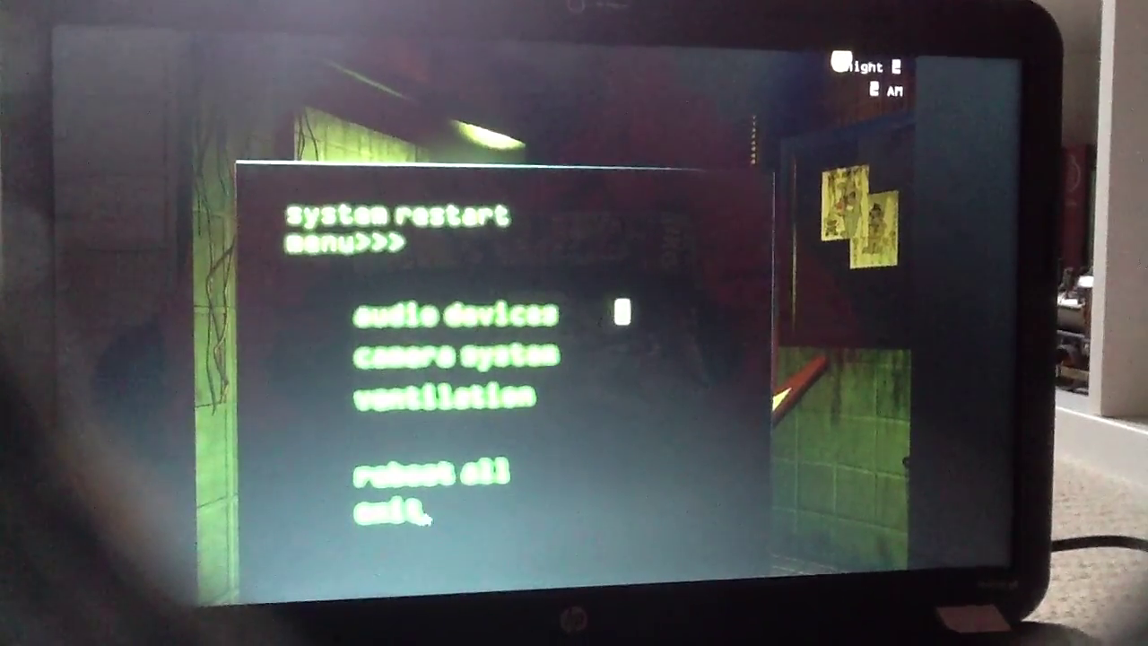
left_click(386, 513)
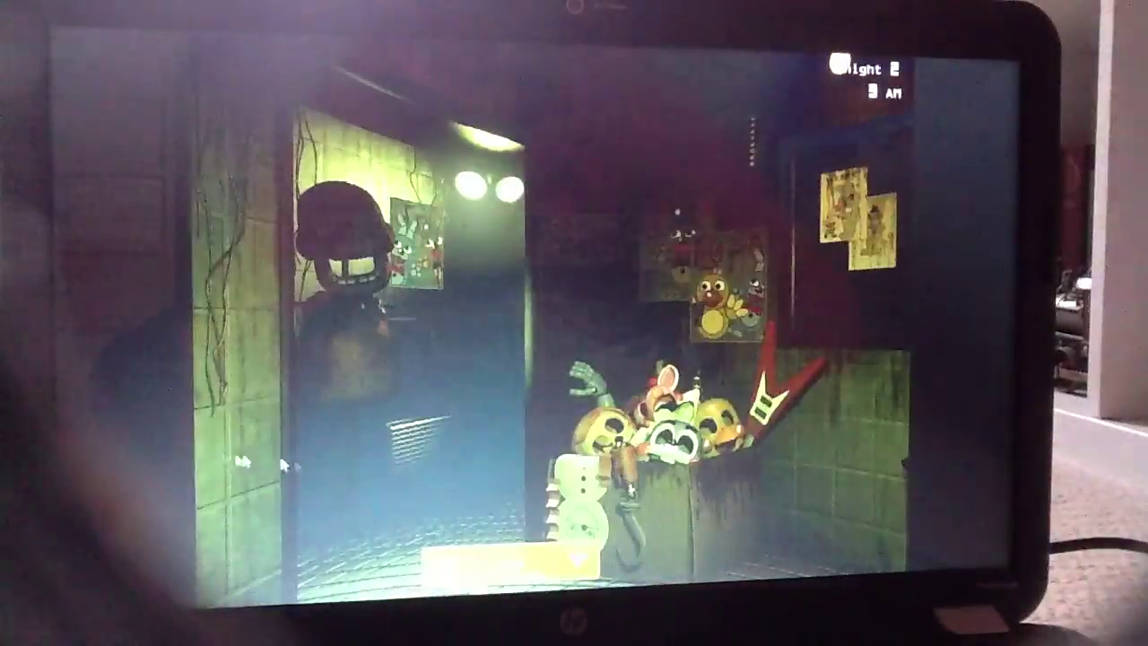
Raise the camera monitor, toggle the restart menu, and switch to another camera feed.
left_click(511, 562)
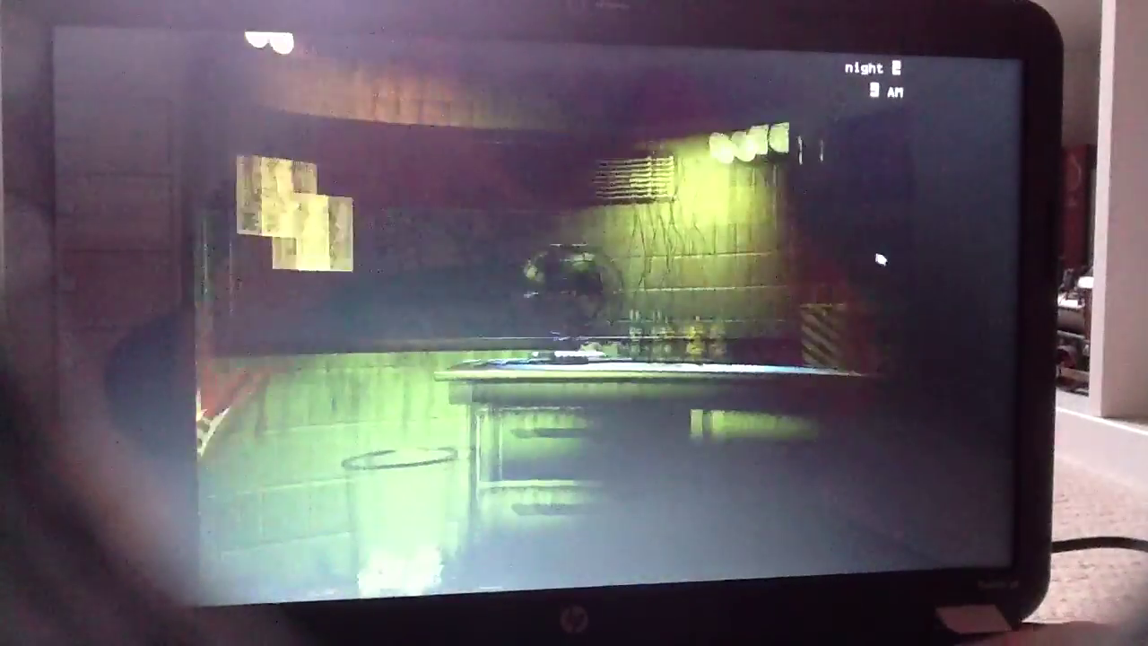
left_click(879, 258)
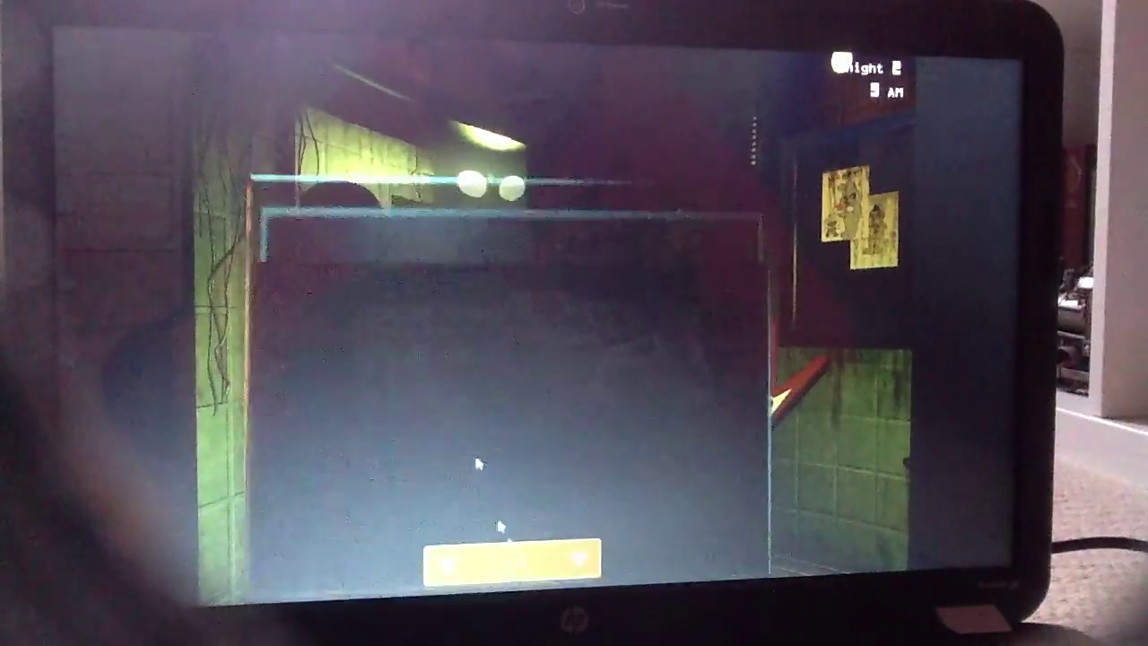
left_click(474, 451)
left_click(388, 513)
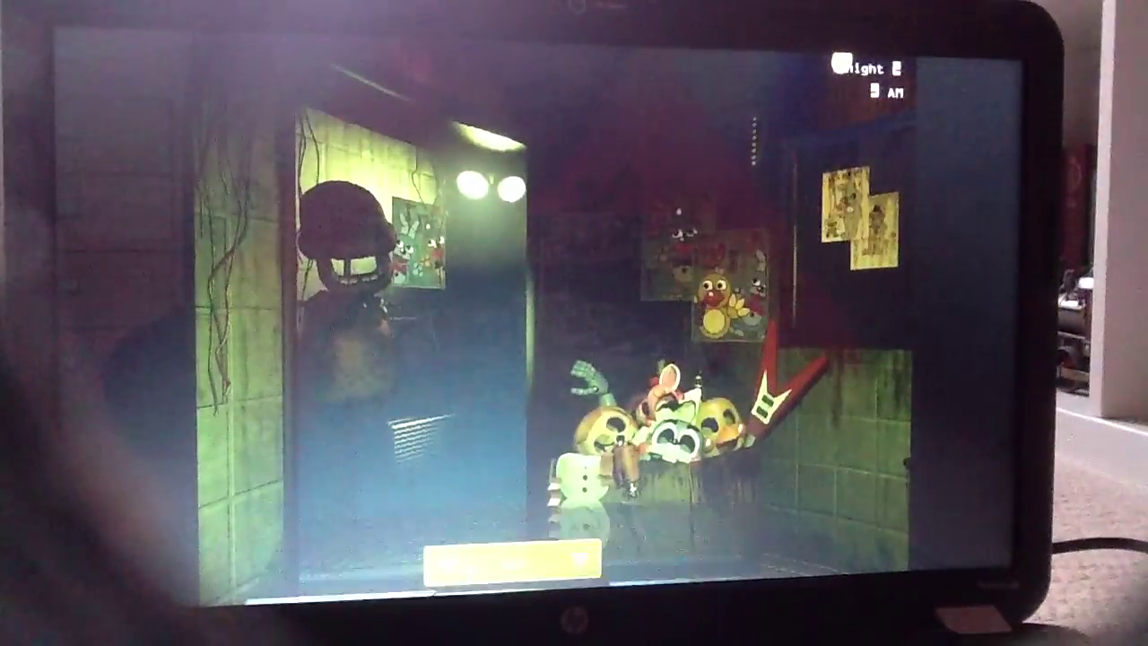
left_click(251, 538)
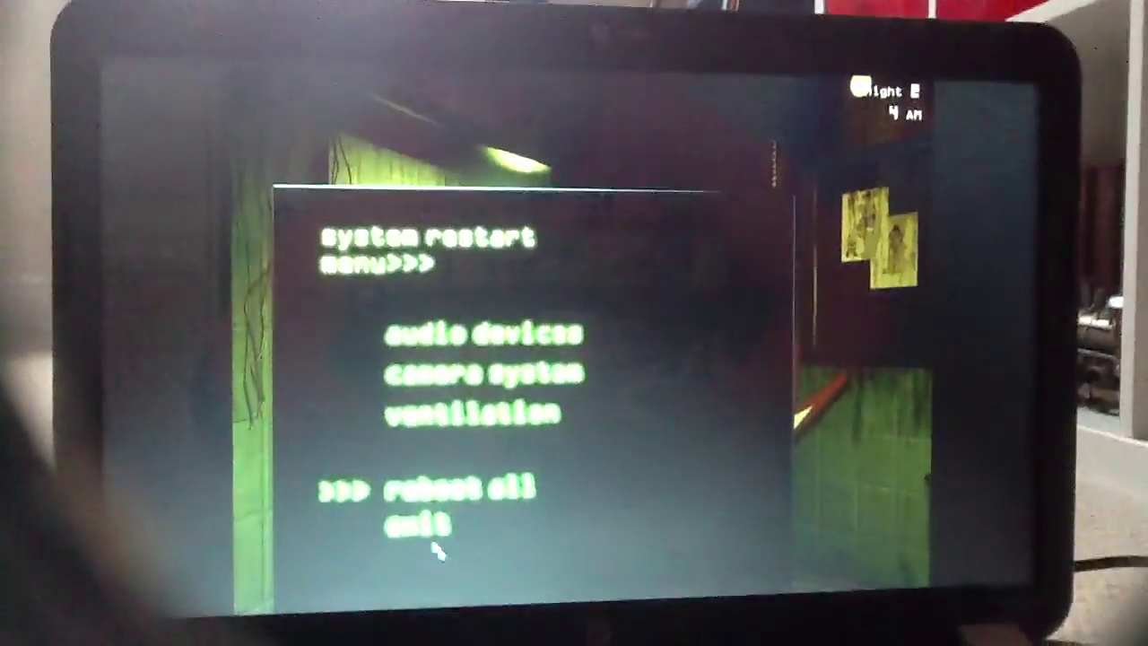
left_click(430, 538)
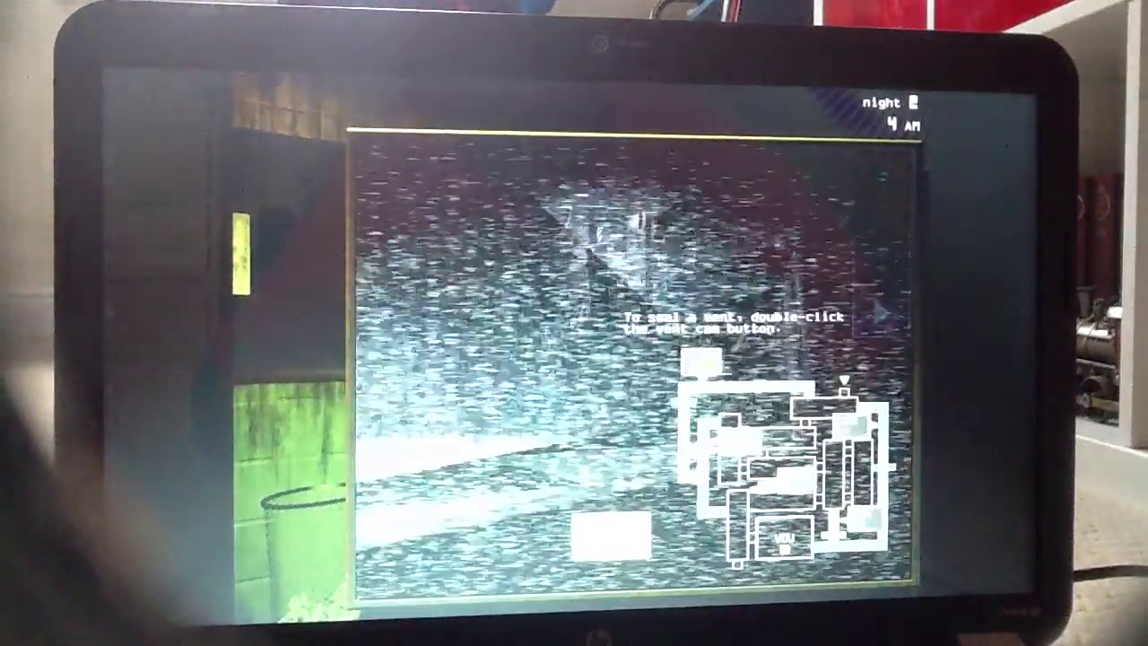
left_click(767, 411)
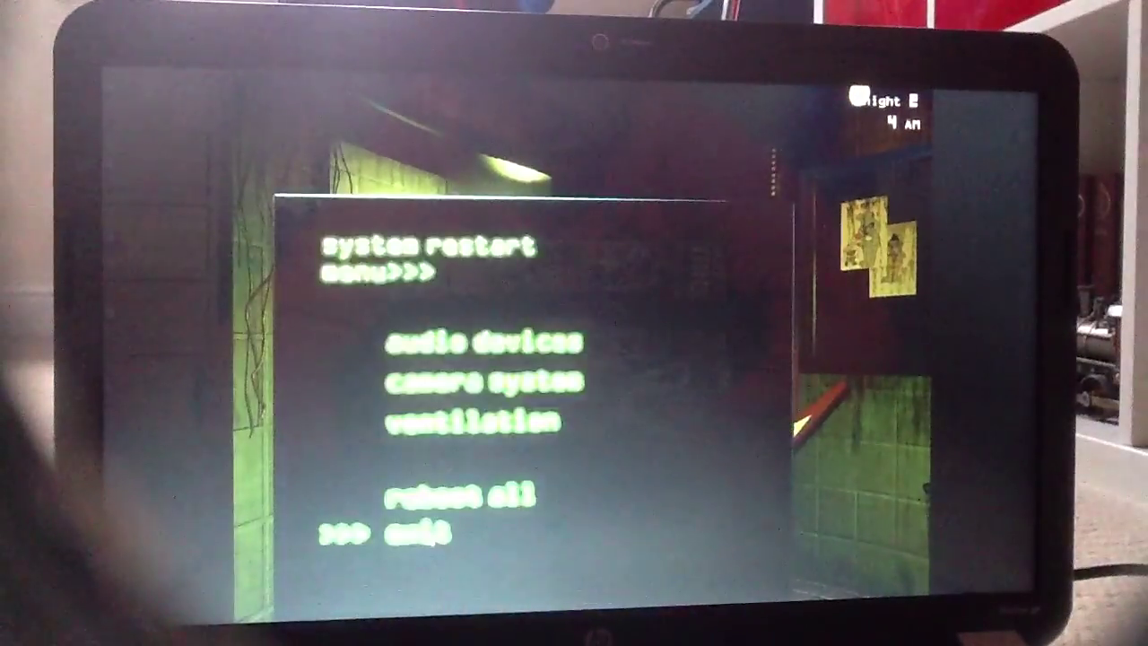
Switch the monitor map from vents to cameras, then lower the monitor.
left_click(395, 534)
left_click(884, 312)
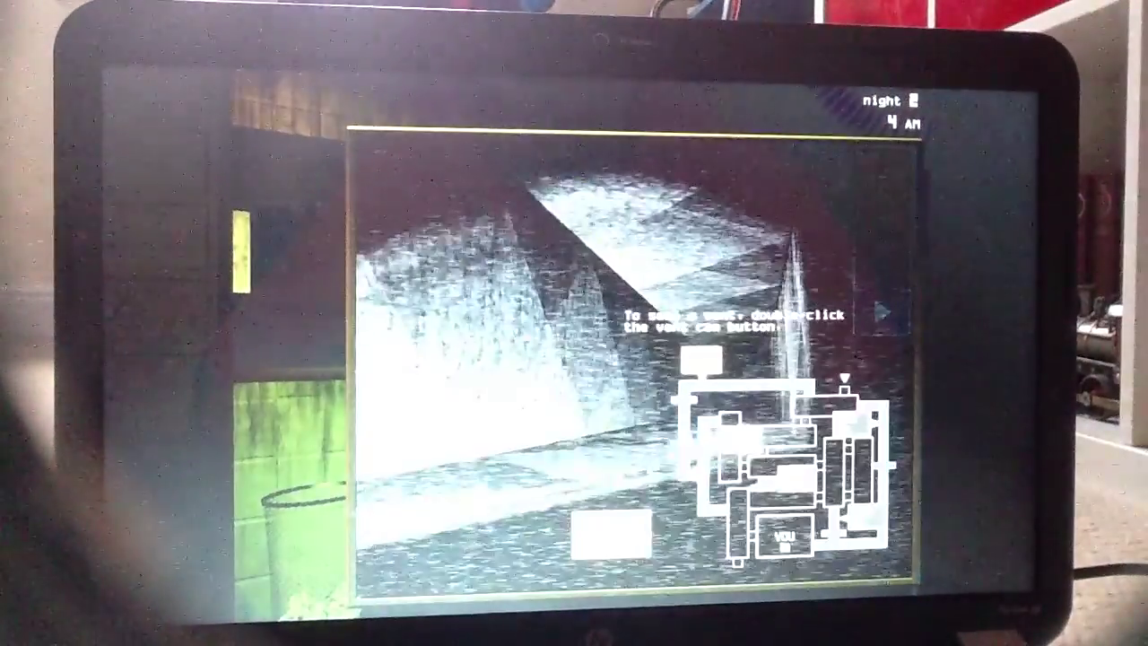
left_click(611, 534)
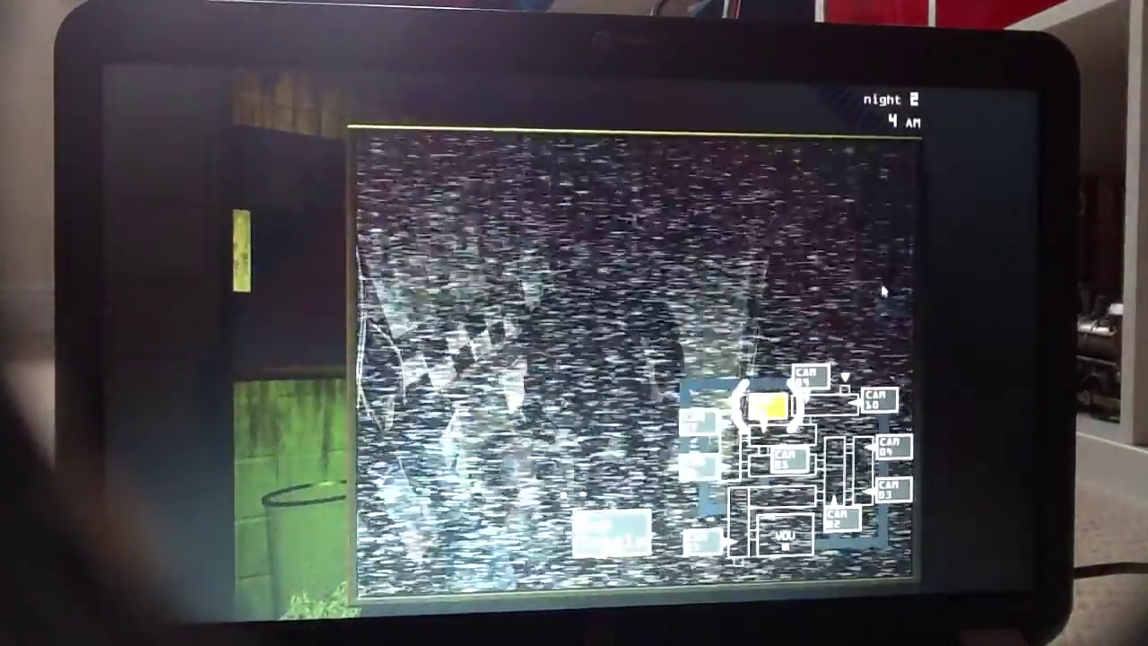
left_click(883, 289)
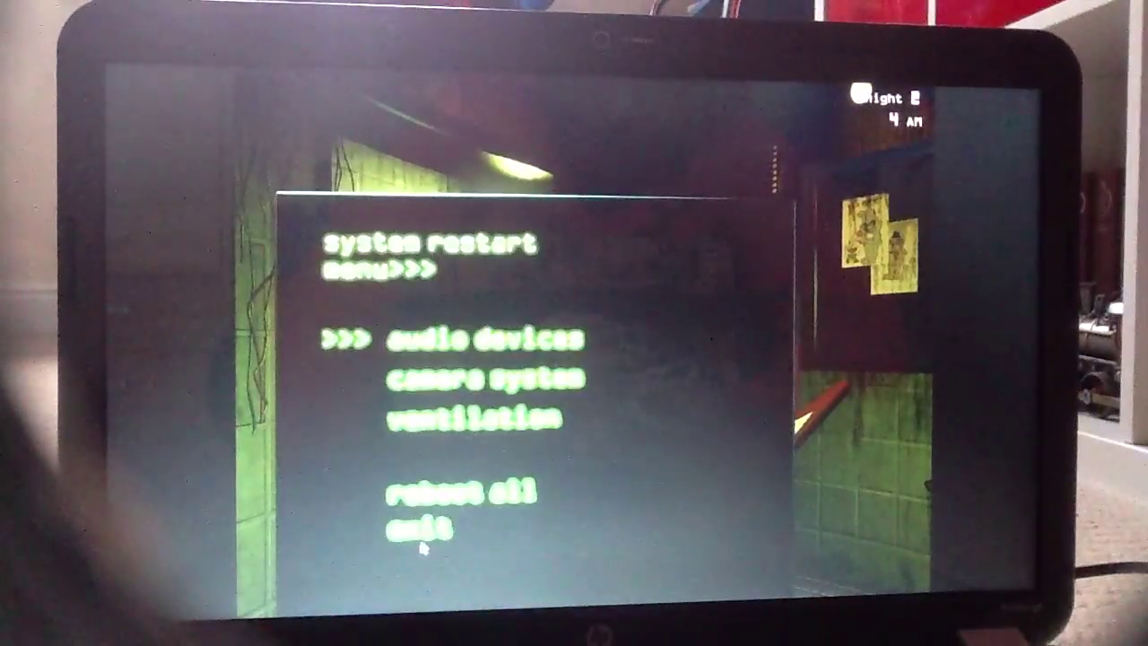
Reboot the camera system from the system restart menu.
left_click(539, 578)
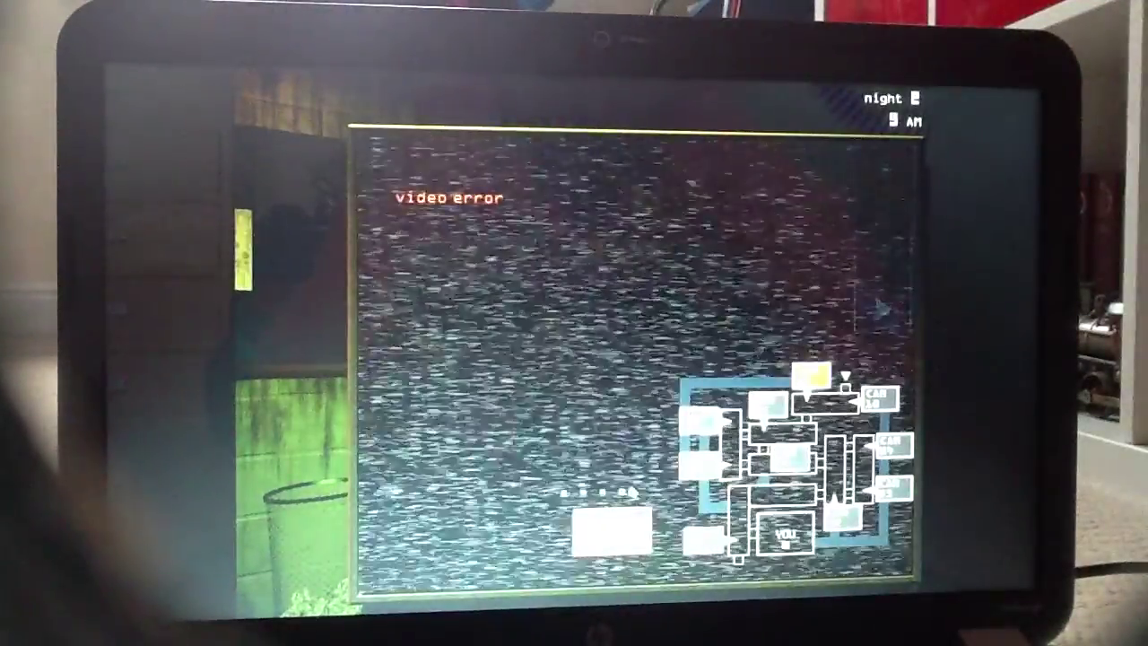
left_click(881, 311)
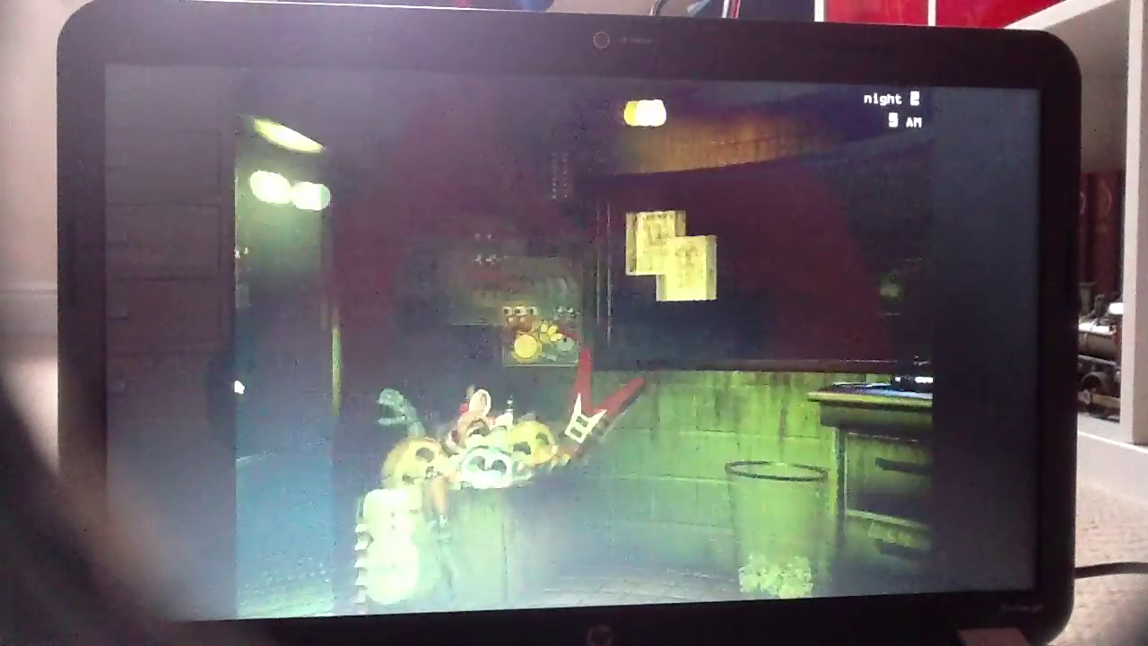
left_click(538, 577)
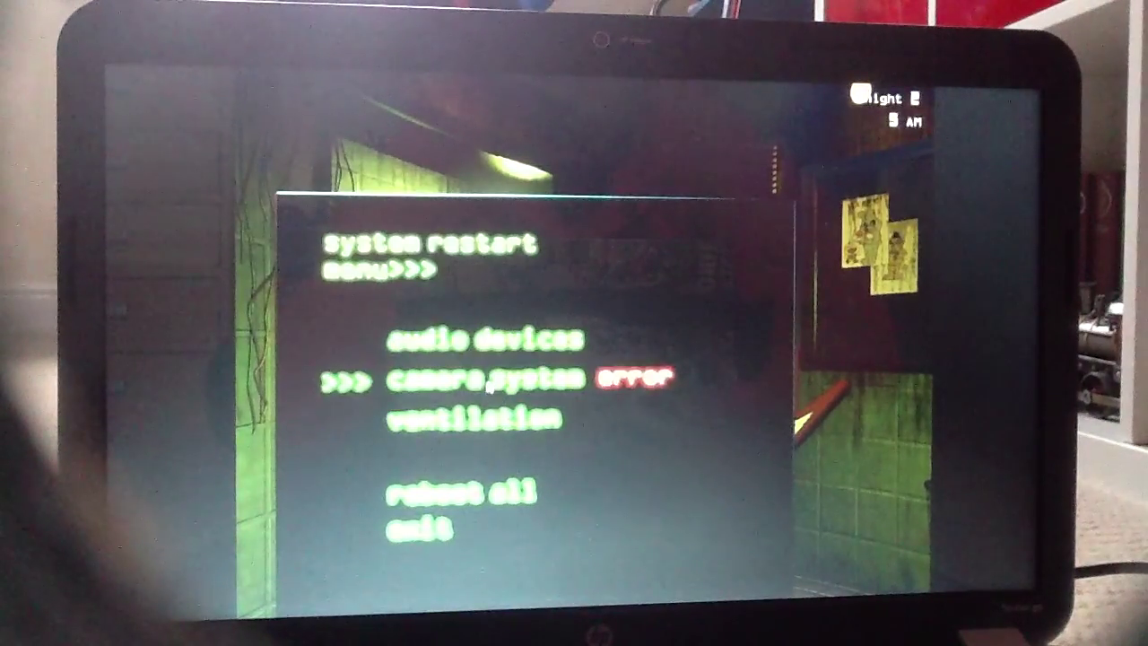
left_click(490, 386)
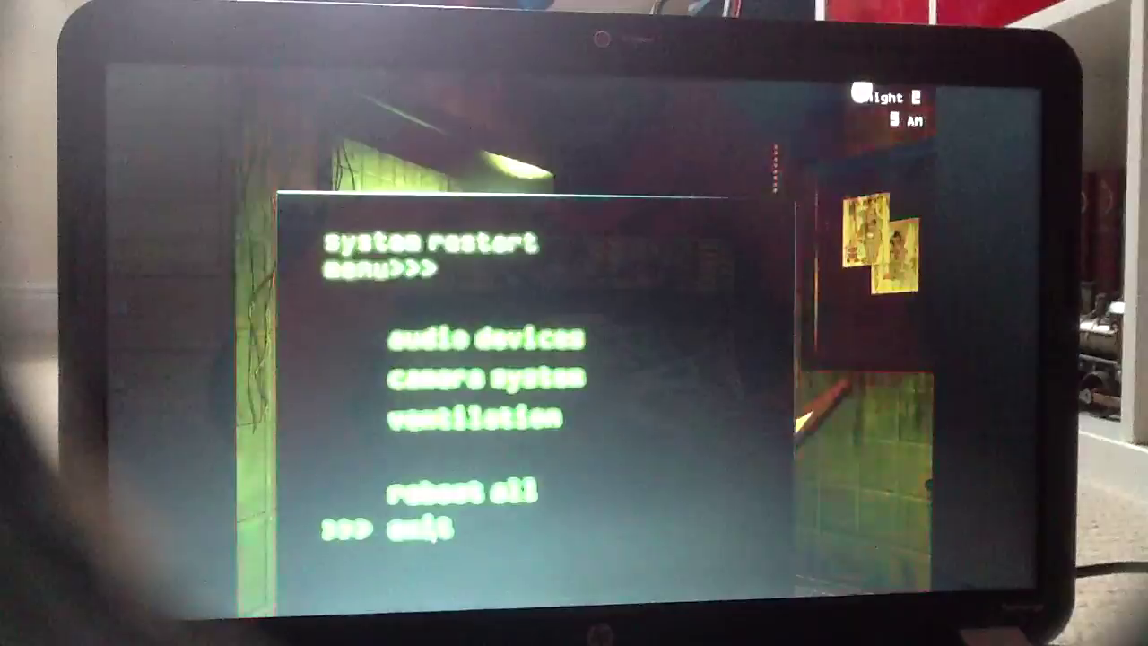
Return to the cameras and watch the CAM 14 feed until 6:00 AM.
left_click(421, 529)
left_click(909, 308)
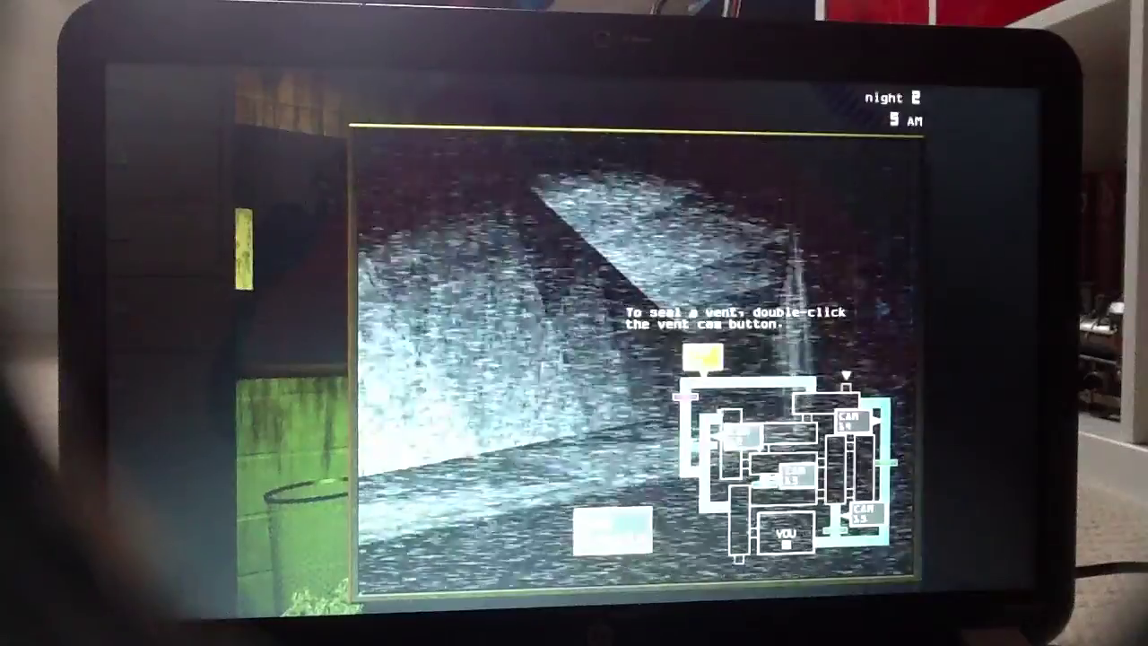
left_click(854, 420)
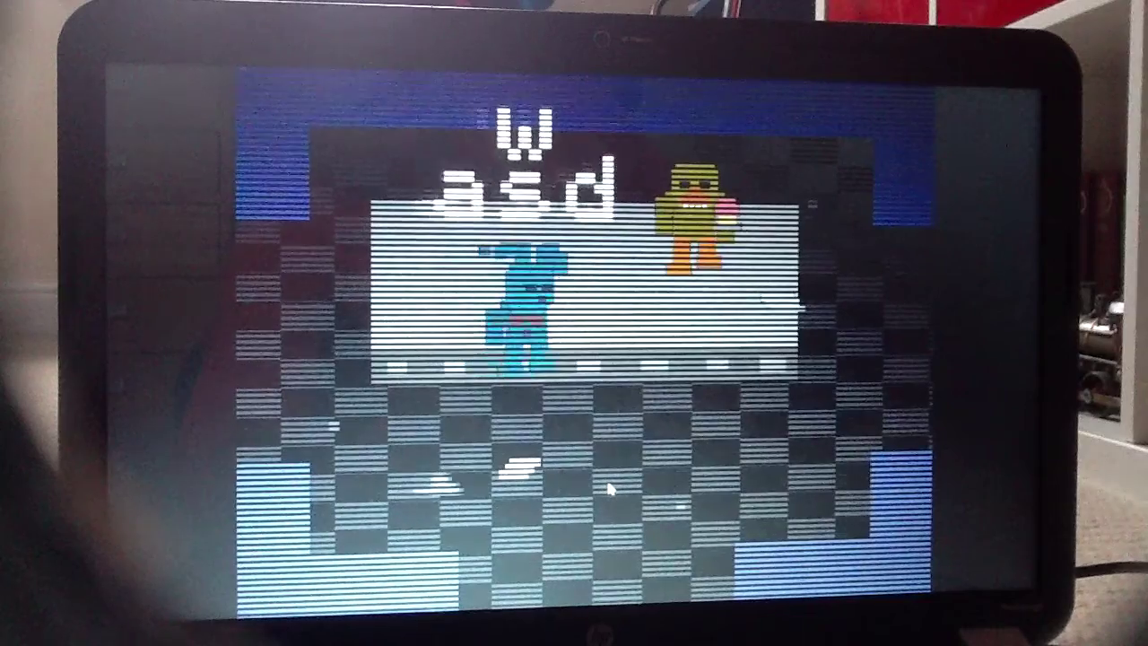
Walk Bonnie right to the yellow character, then left through the next rooms.
key("d")
key("d")
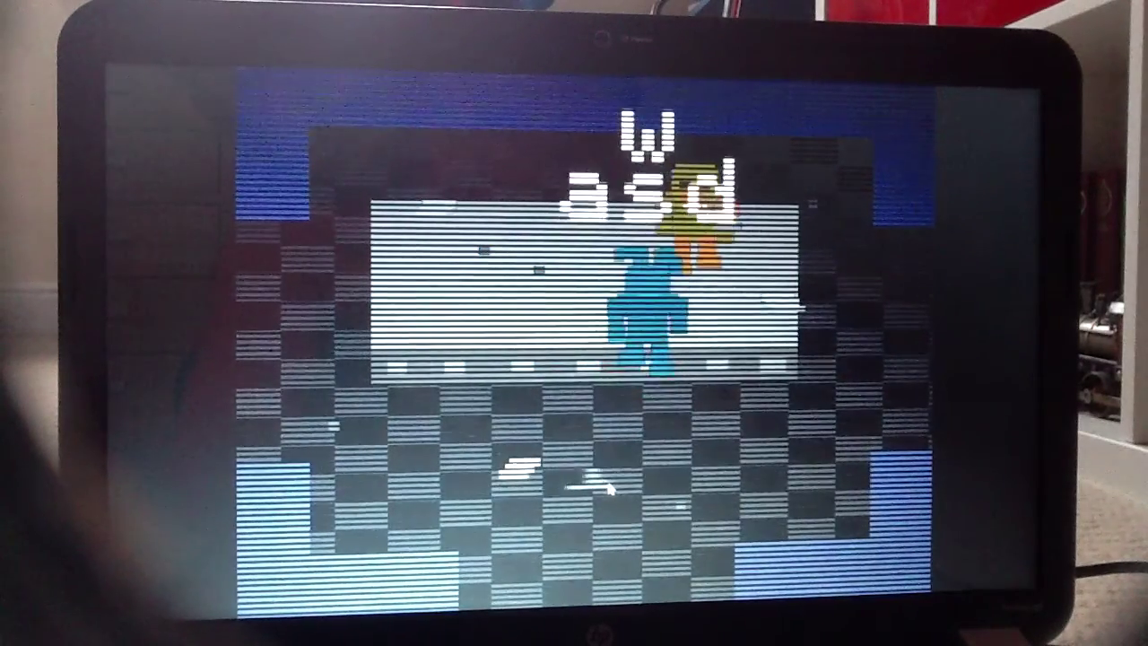
key("d")
key("d")
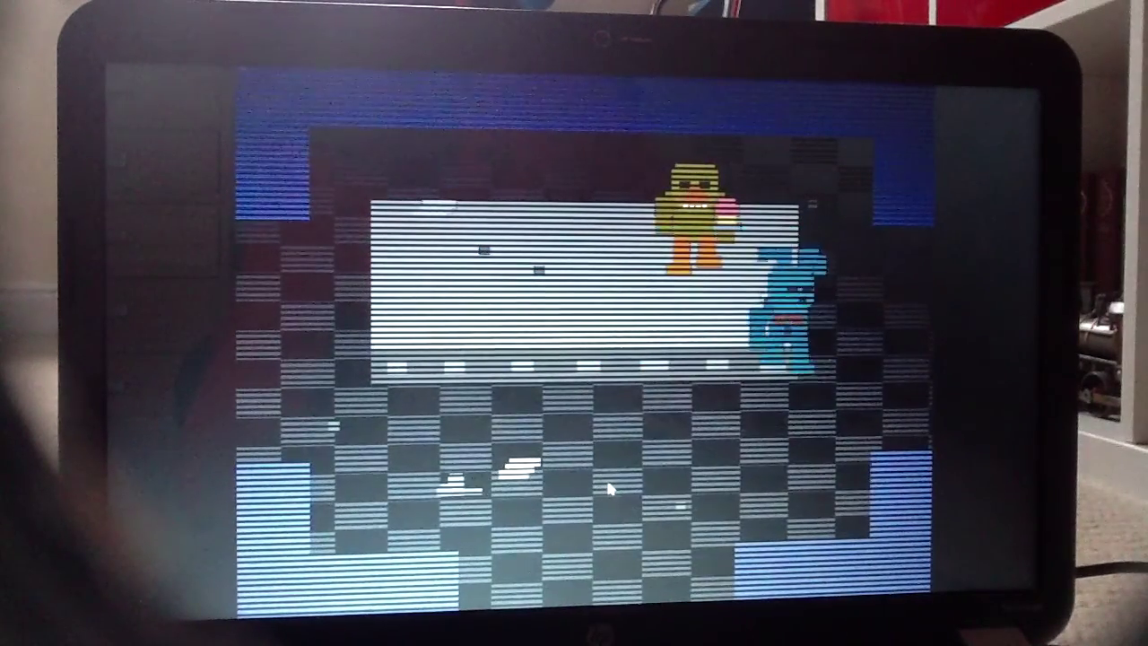
key("d")
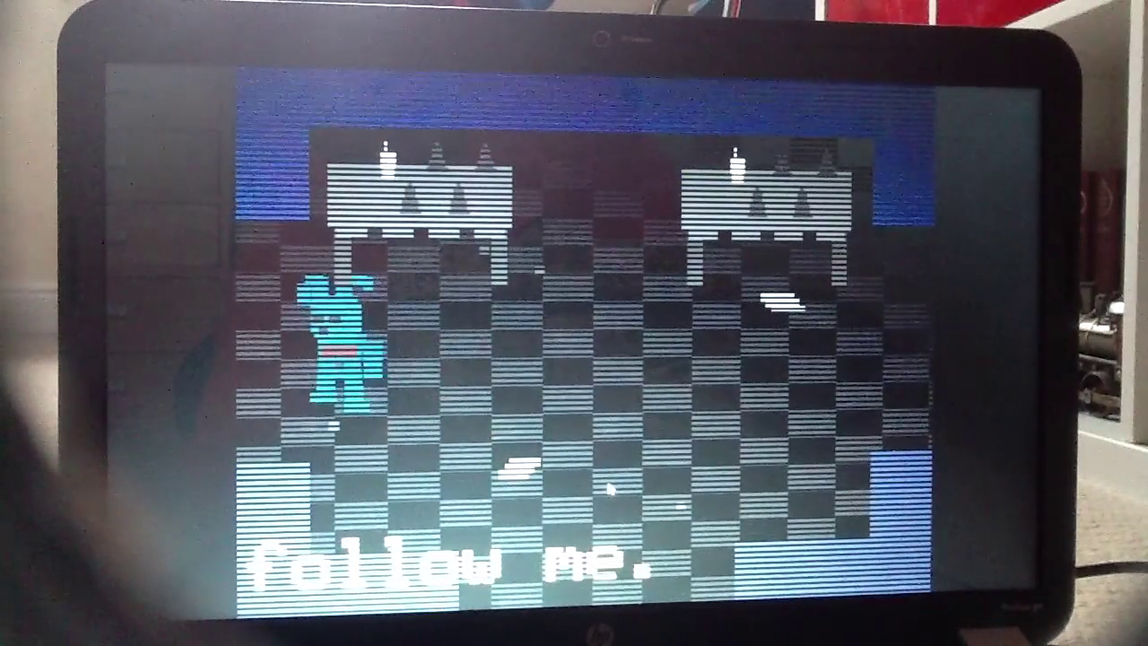
key("a")
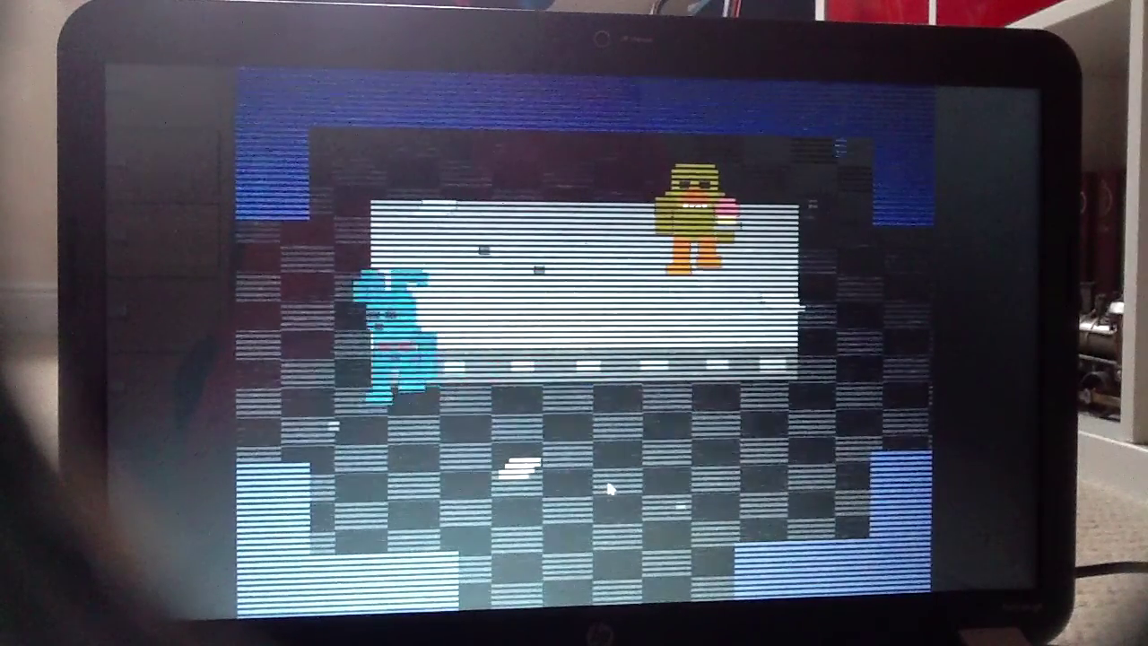
key("a")
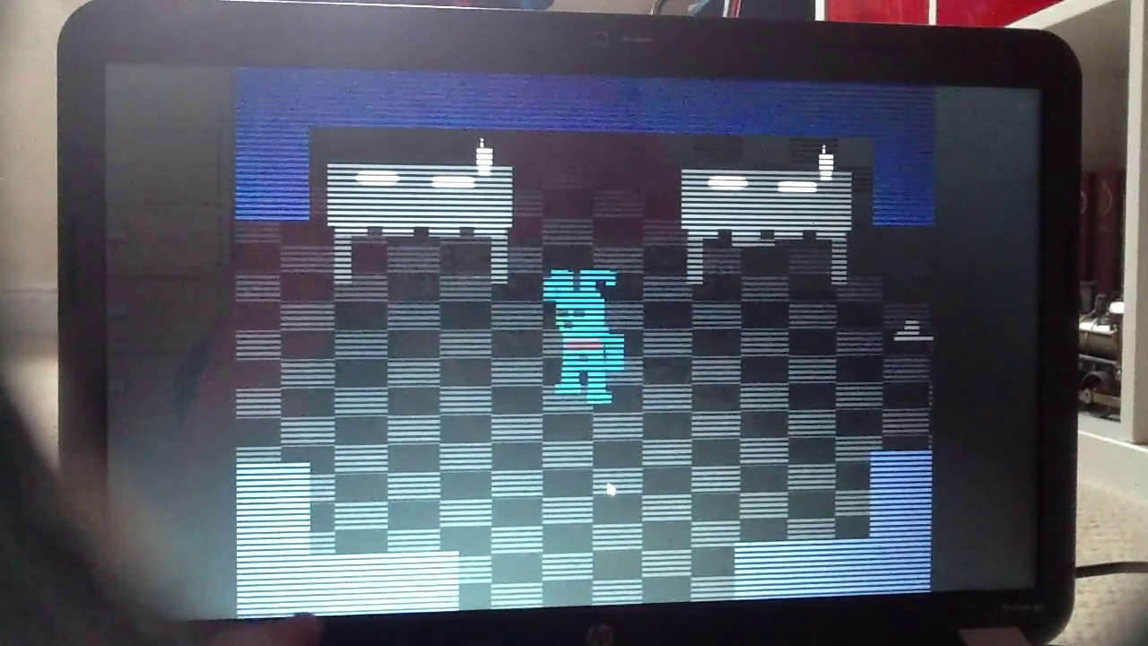
Walk Bonnie down the checkered floor and exit into the next room.
key("s")
key("s")
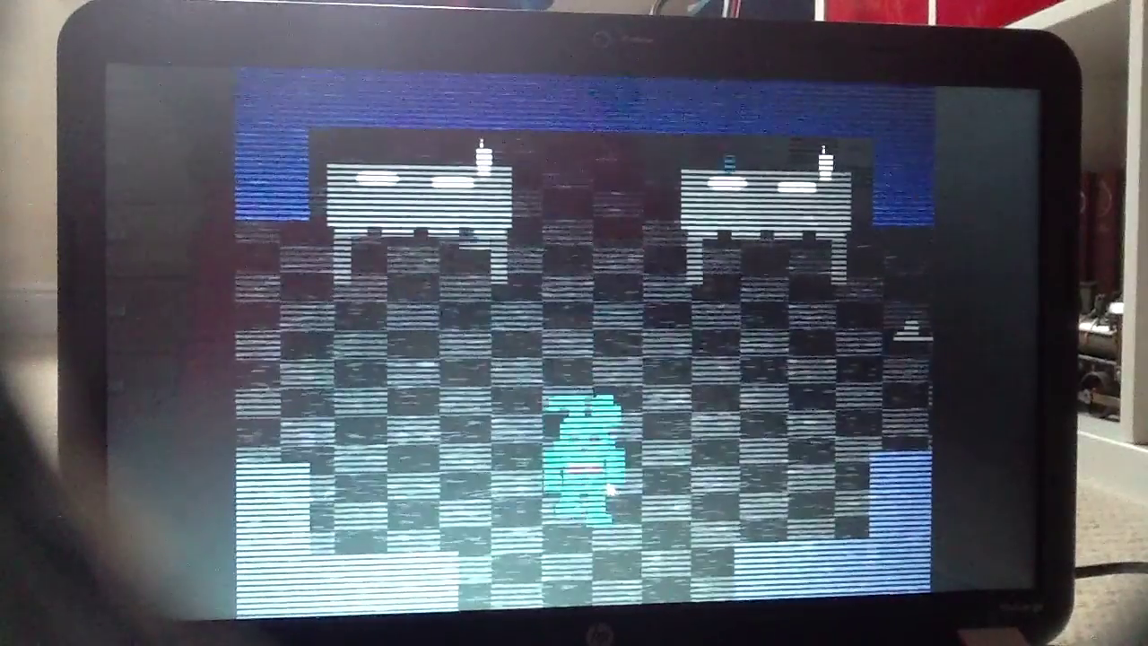
key("s")
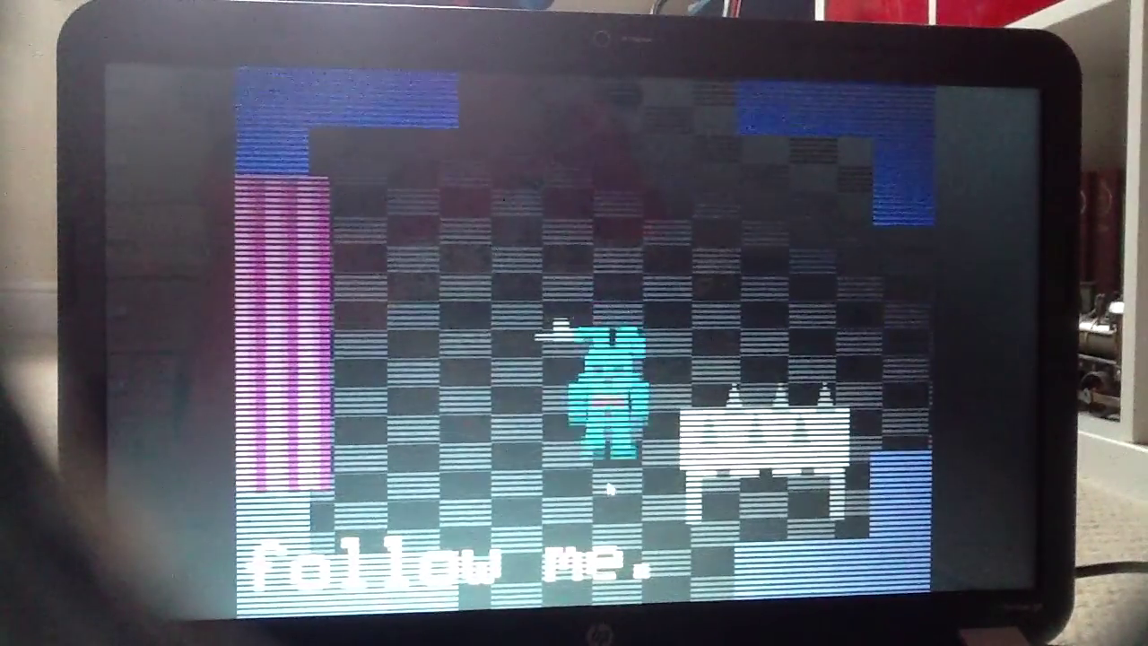
key("s")
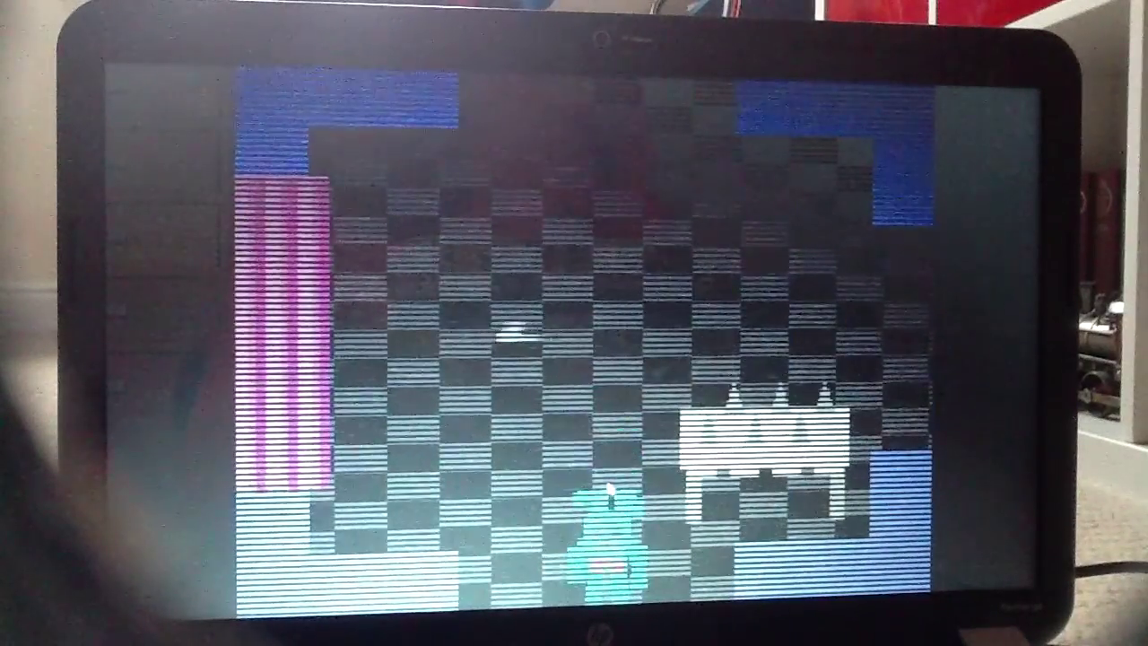
key("s")
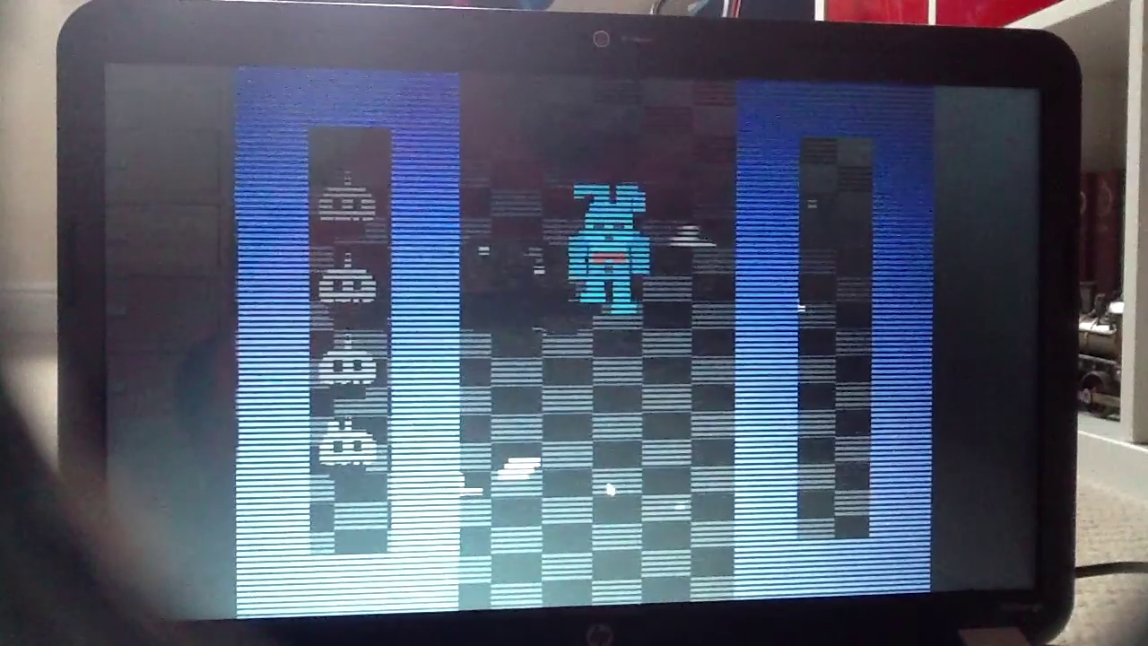
Walk Bonnie up, then right into the room with tables and onto the right table.
key("w")
key("w")
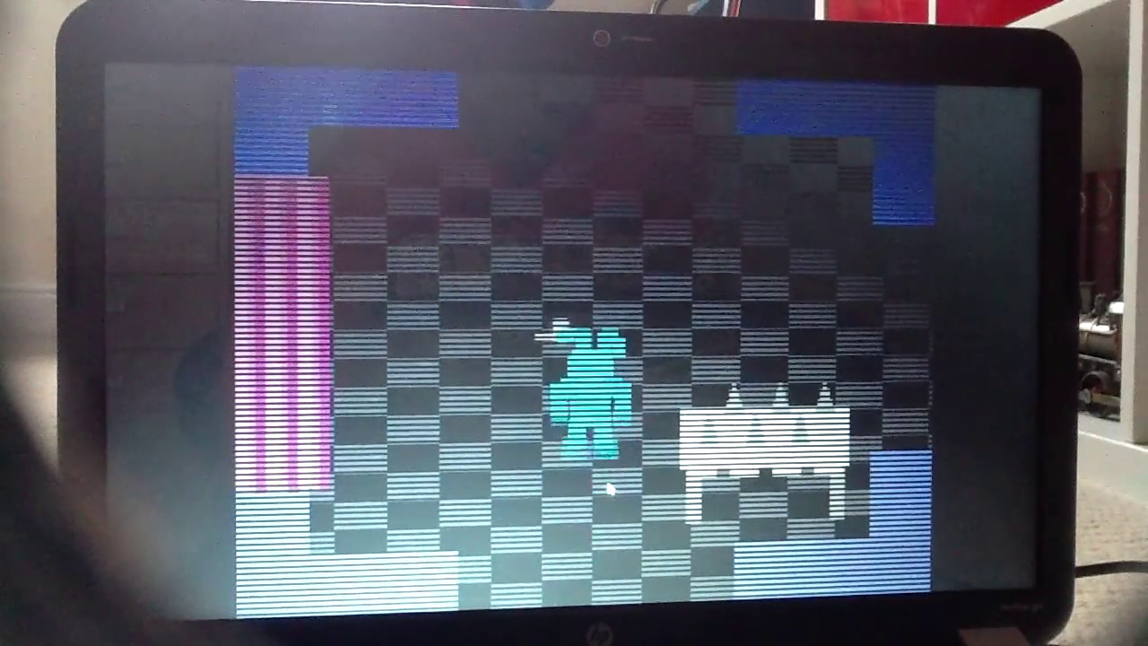
key("w")
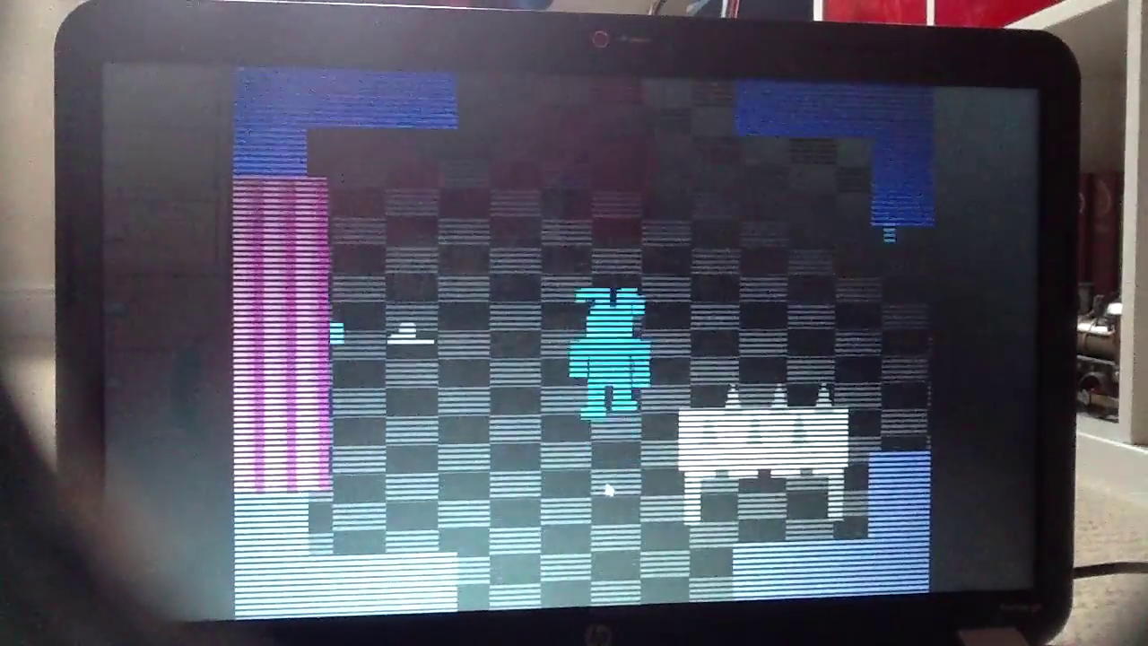
key("d")
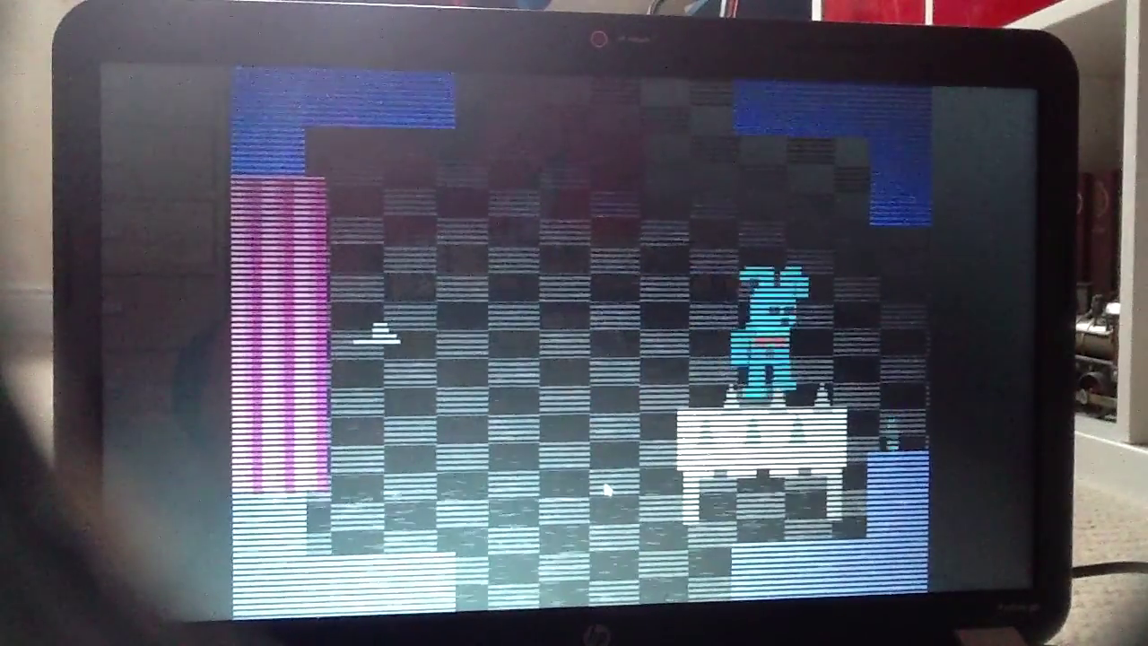
key("d")
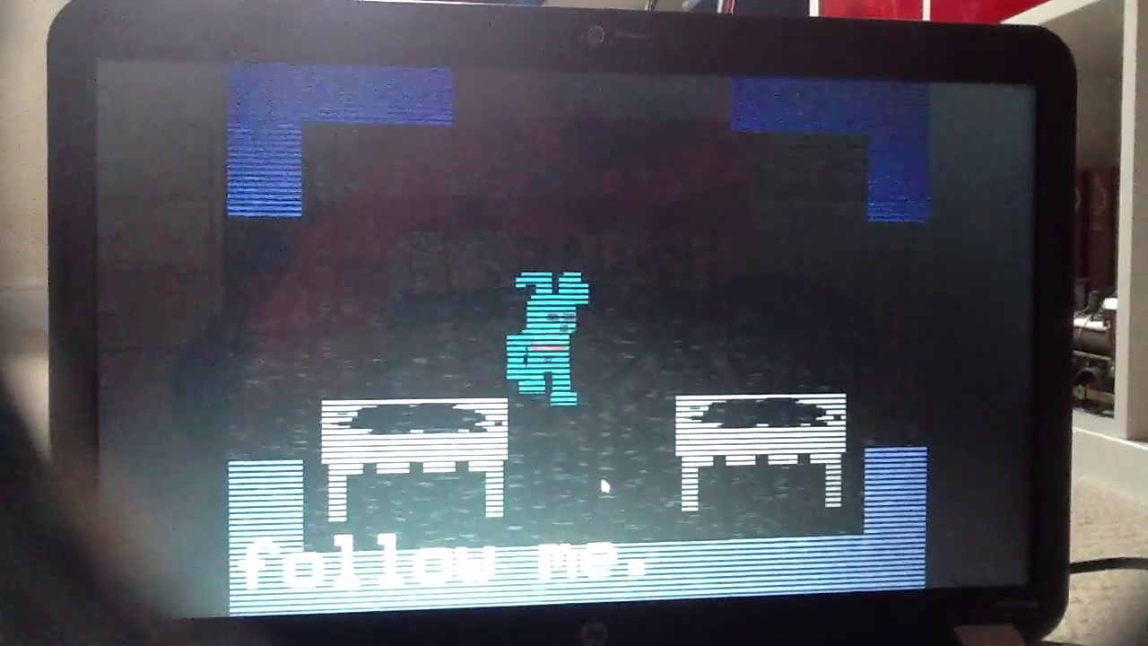
key("d")
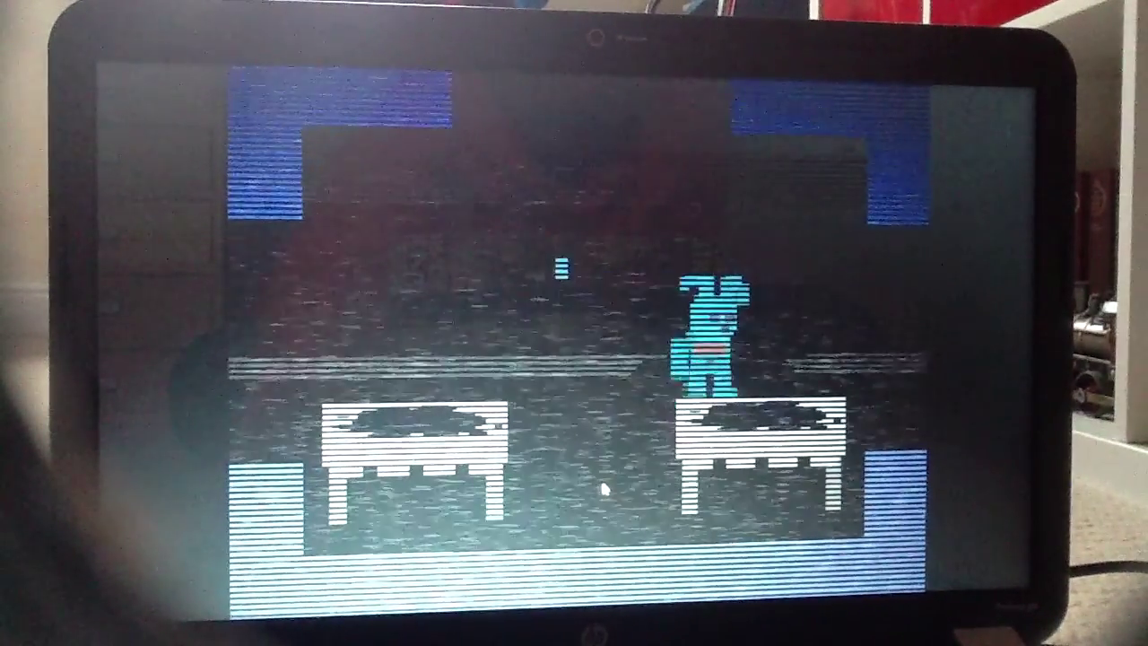
key("d")
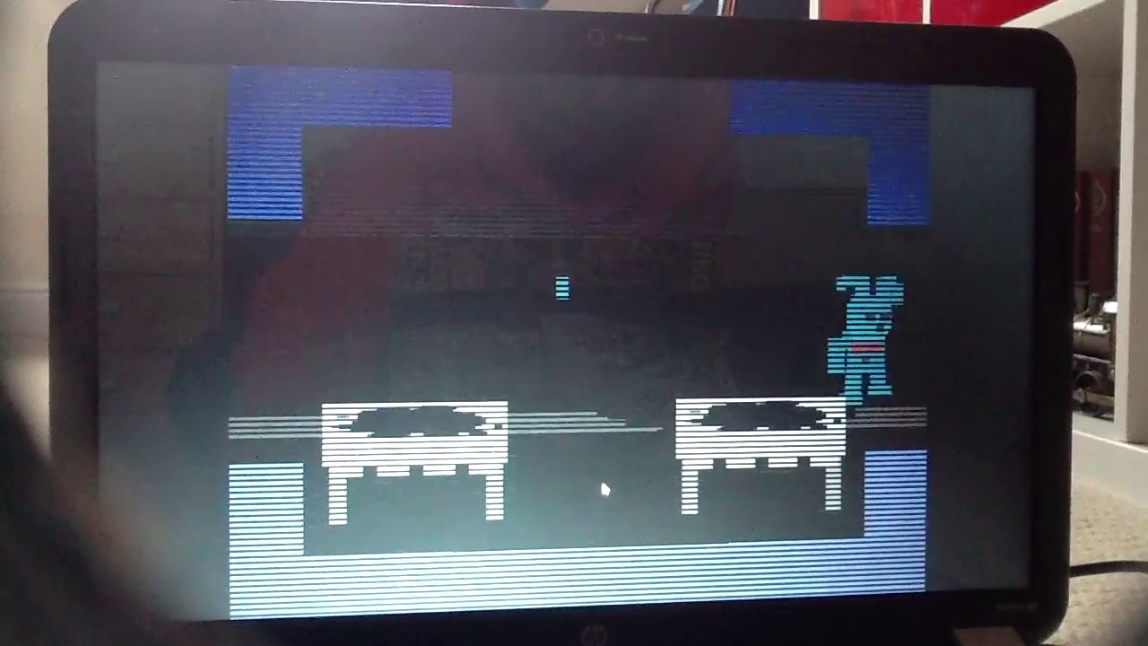
Continue right and up through the checkered room, exiting right into the next room.
key("d")
key("d")
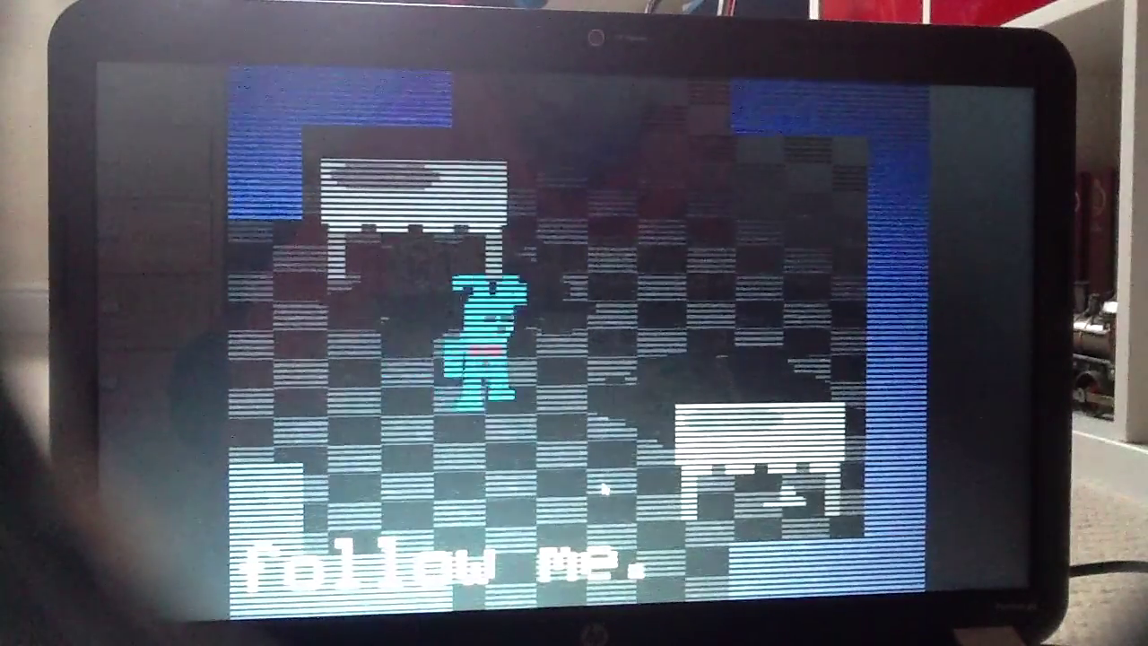
key("w")
key("d")
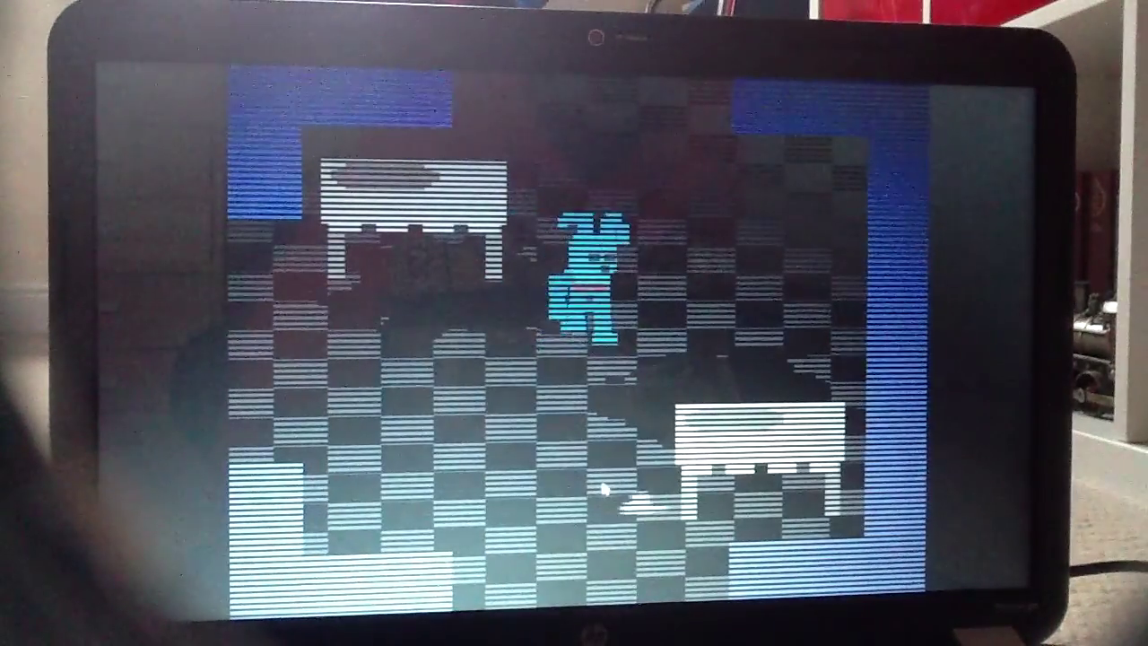
key("w")
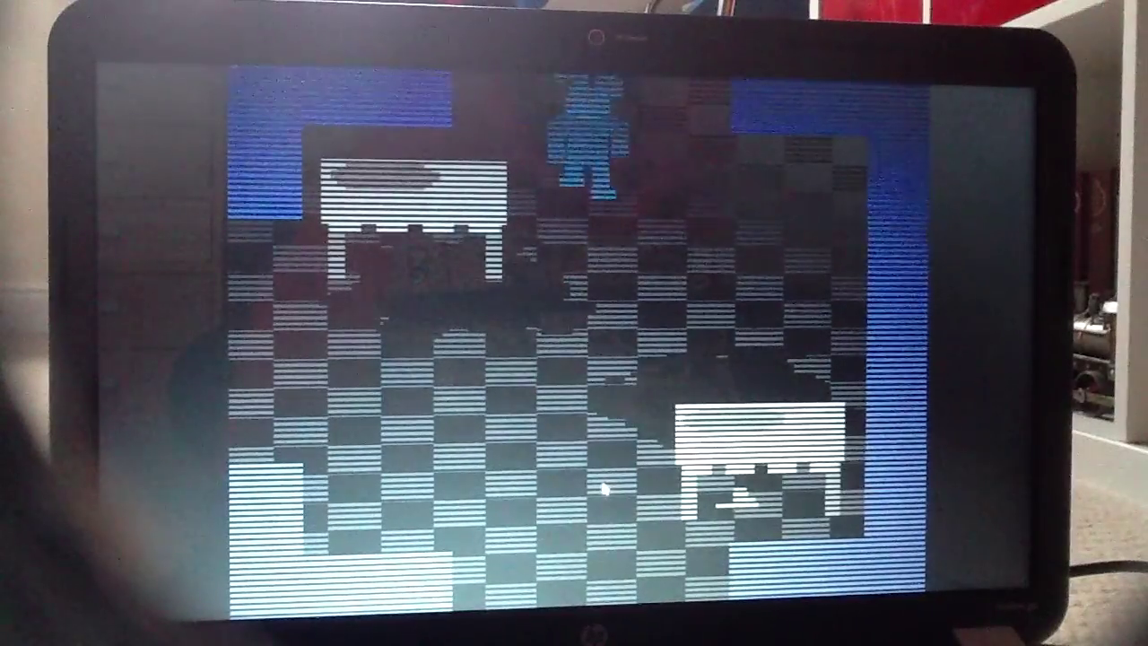
key("w")
key("d")
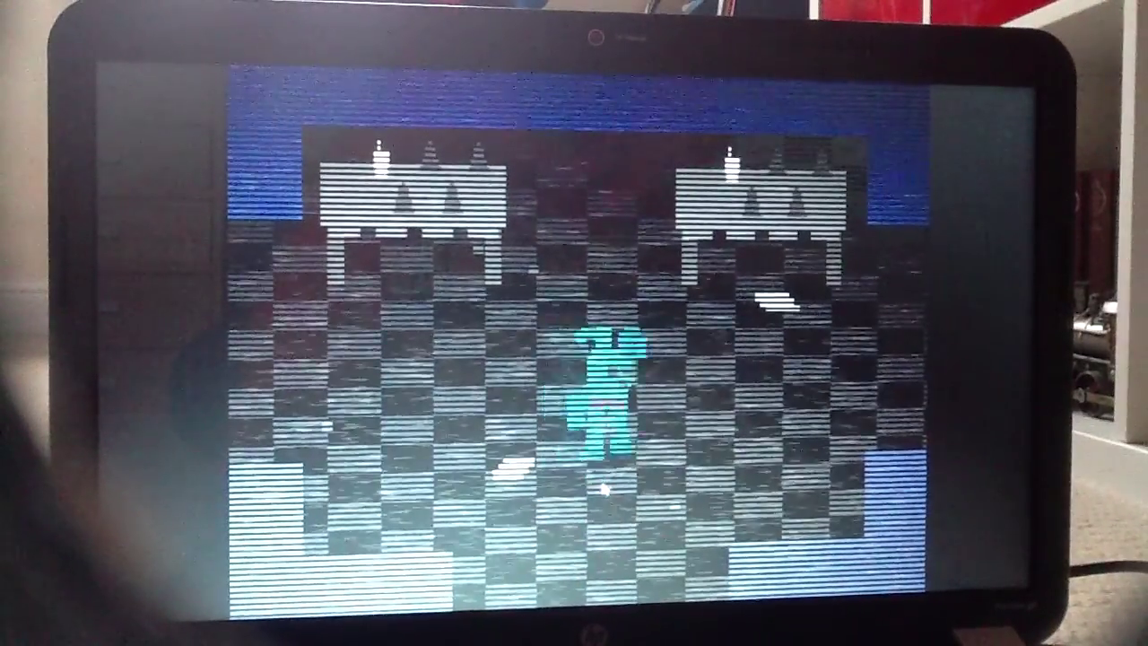
key("d")
key("w")
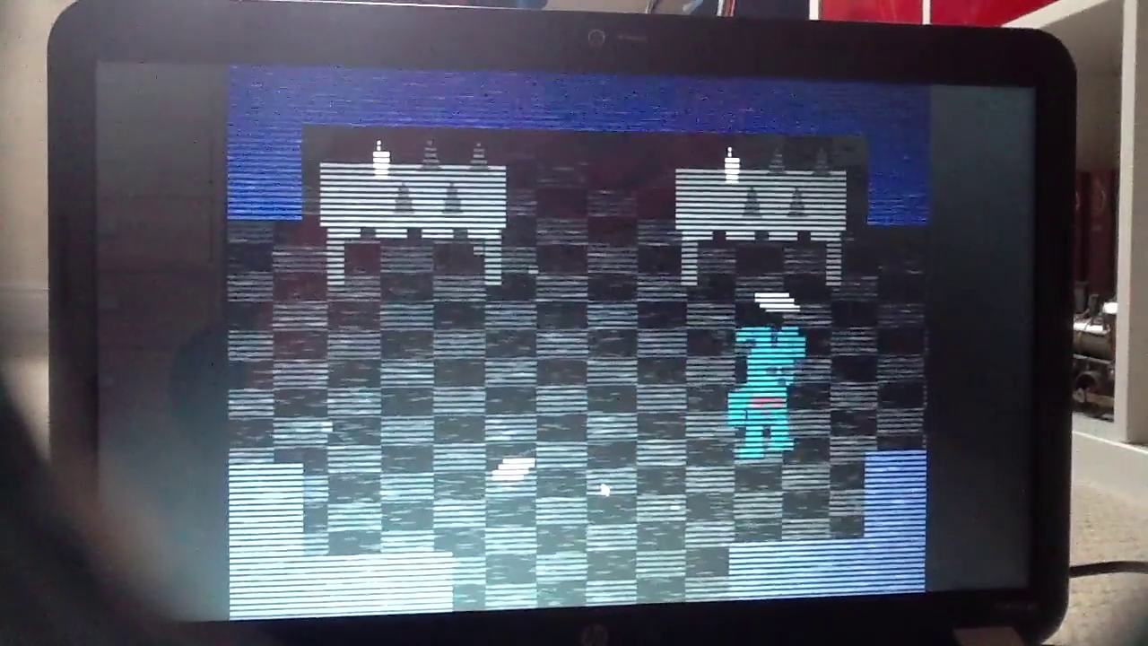
key("d")
key("d")
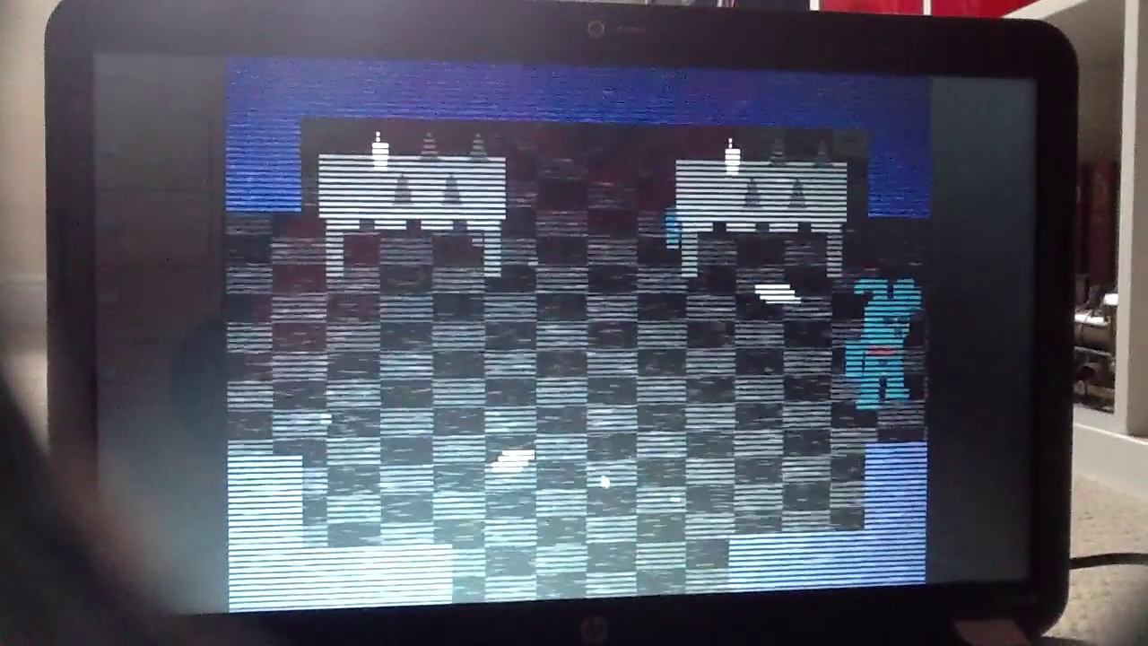
key("d")
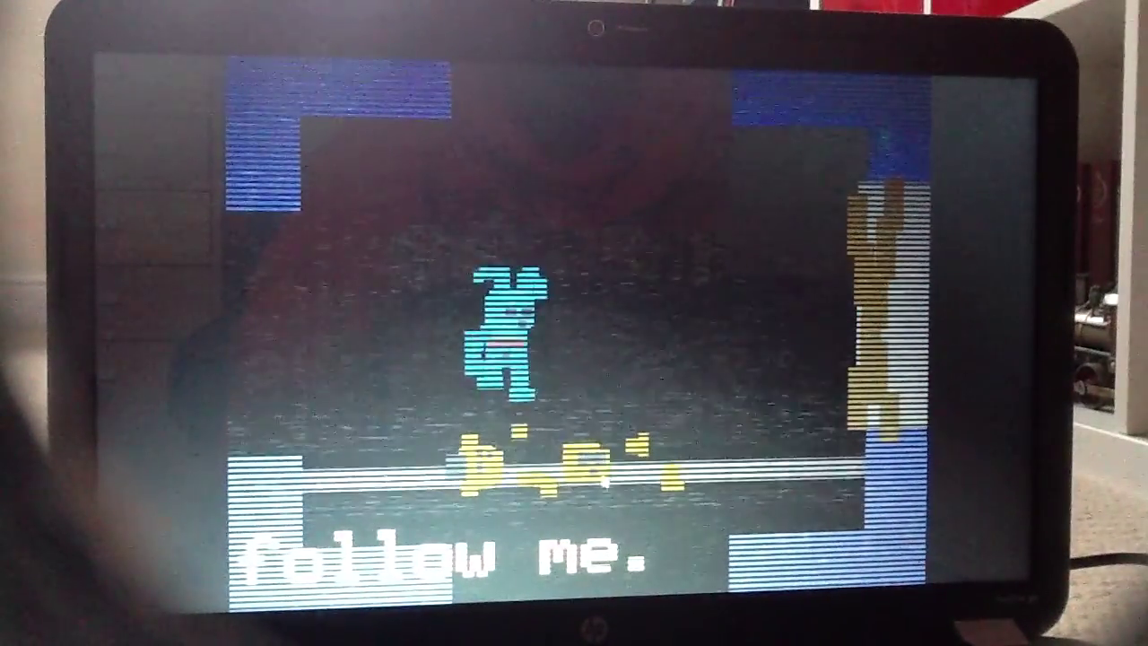
Walk Bonnie upward through the dark room until the ERR glitch appears.
key("w")
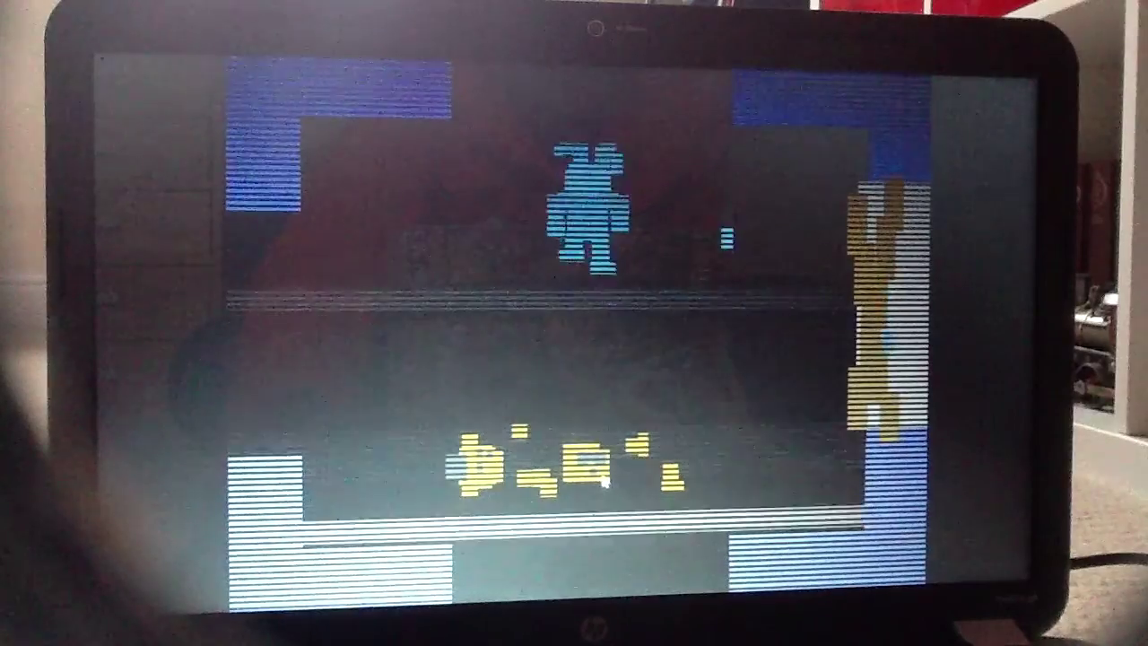
key("w")
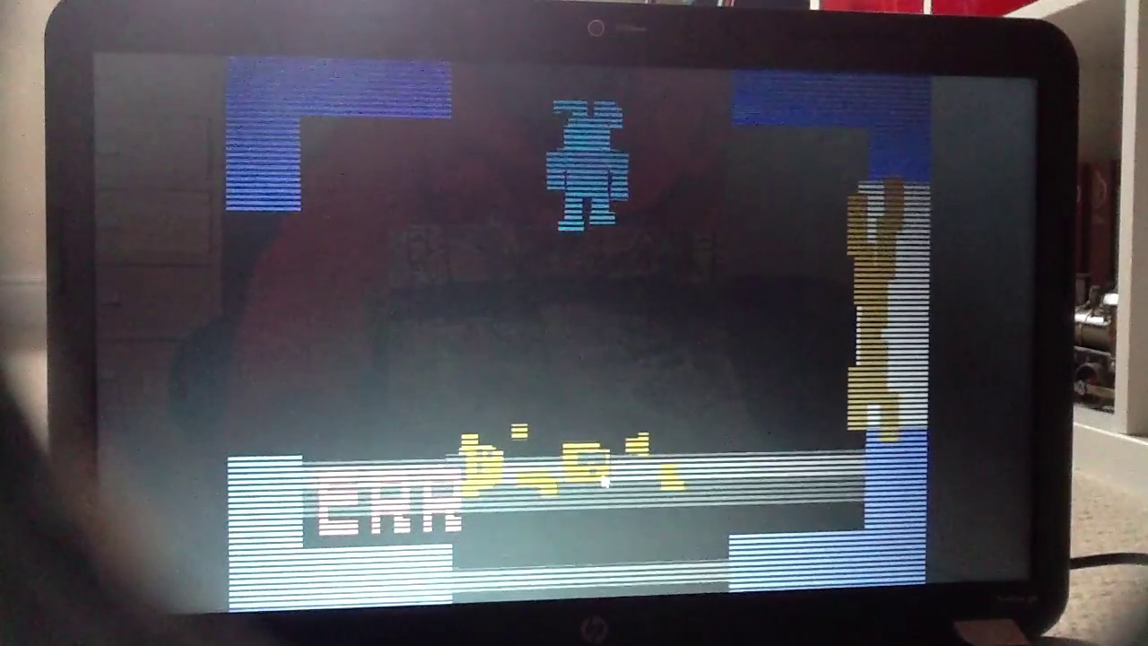